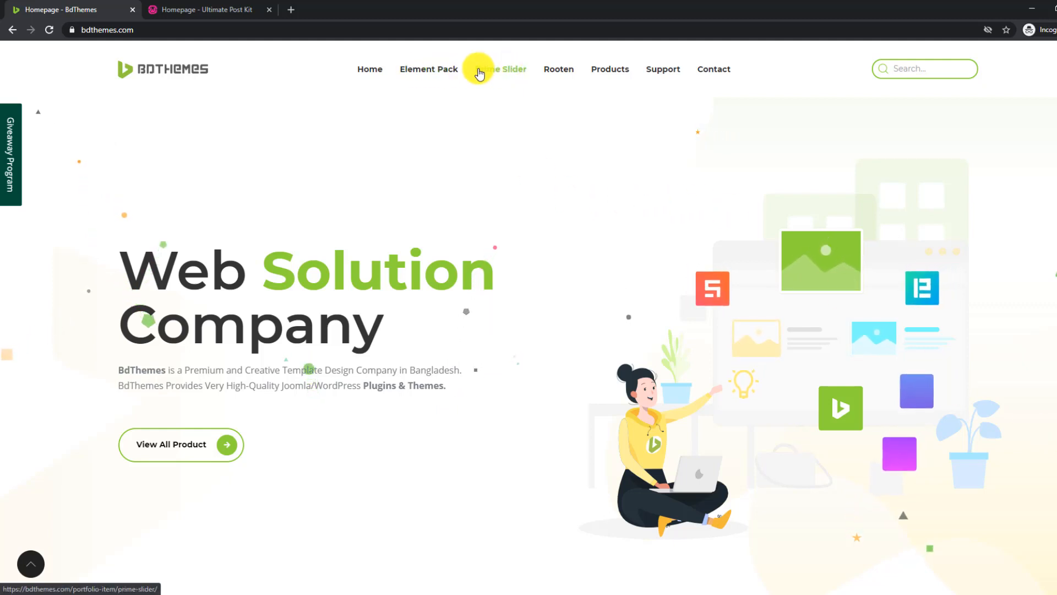
# - Look through the product sections of the BdThemes homepage and switch to the page open in the Elementor editor
pyautogui.scroll(-10, 959, 205)
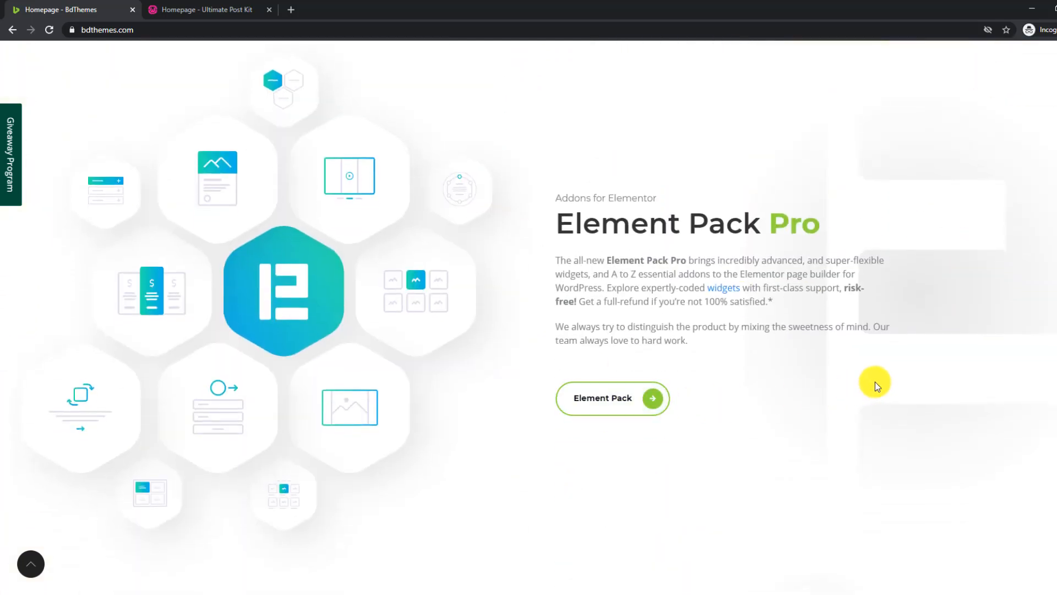
pyautogui.scroll(-10, 889, 378)
pyautogui.scroll(2, 890, 378)
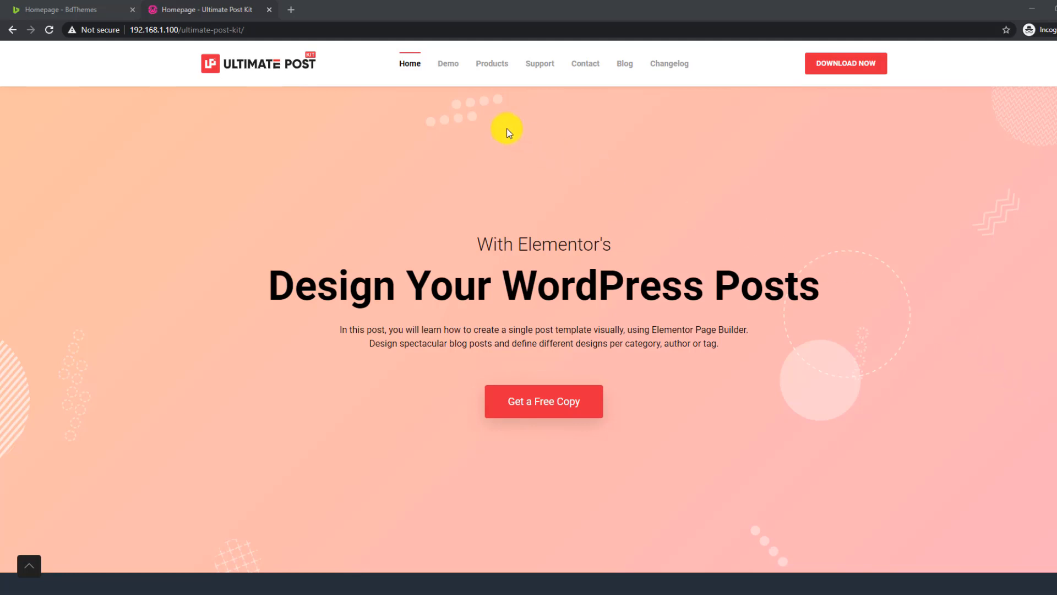
pyautogui.moveTo(445, 61)
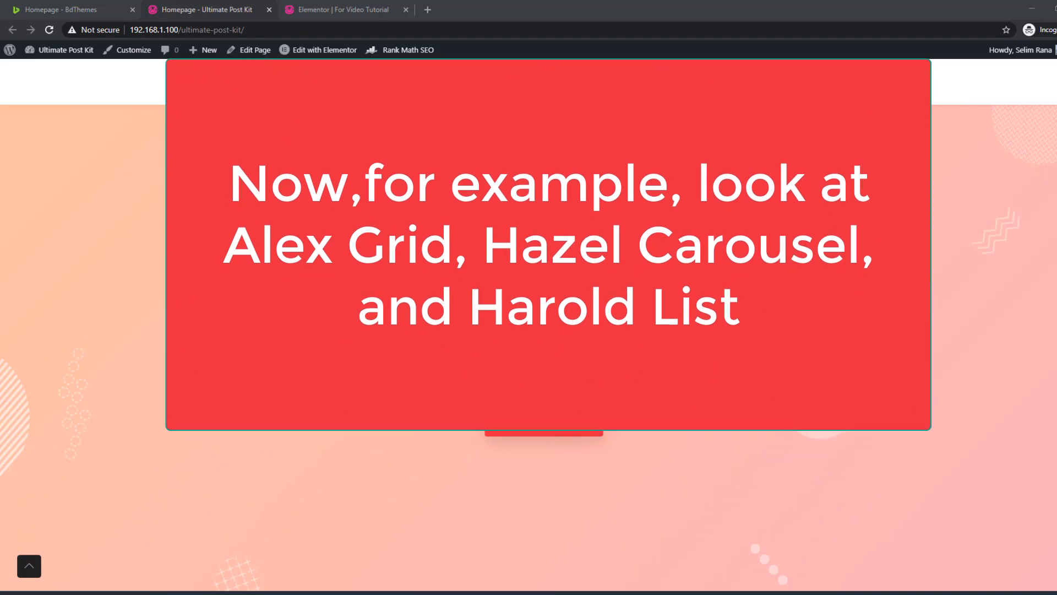
pyautogui.click(329, 10)
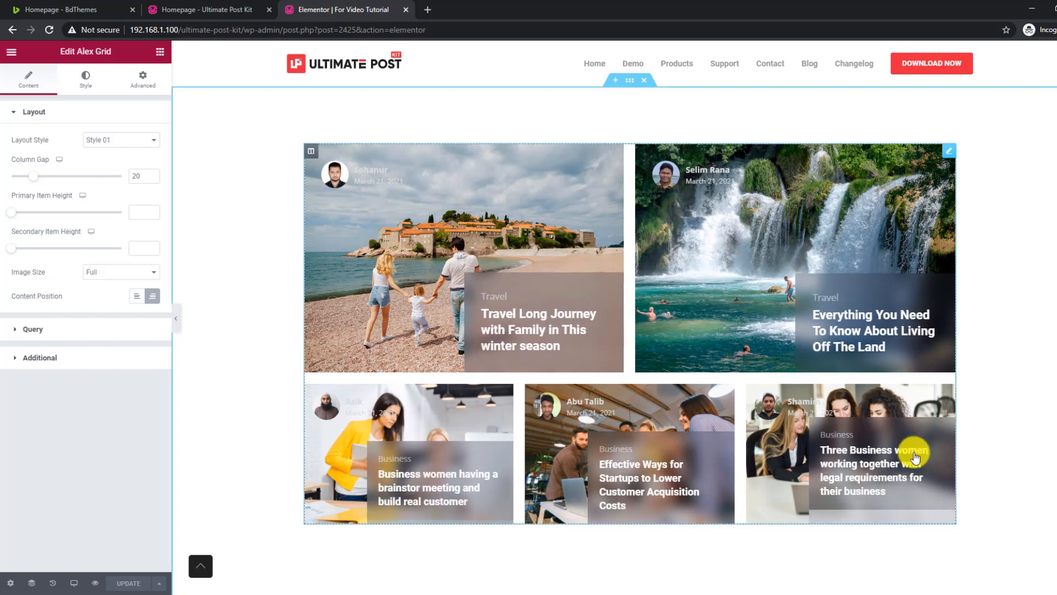
# - Try layout styles Style 02 and Style 03 on the Alex Grid and return it to Style 01
pyautogui.click(116, 144)
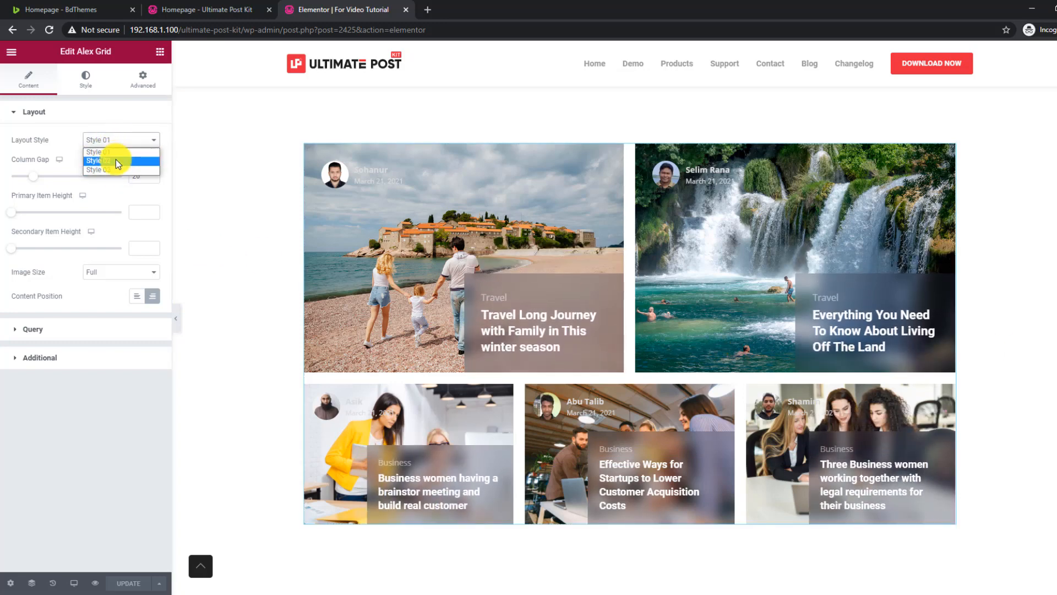
pyautogui.click(116, 161)
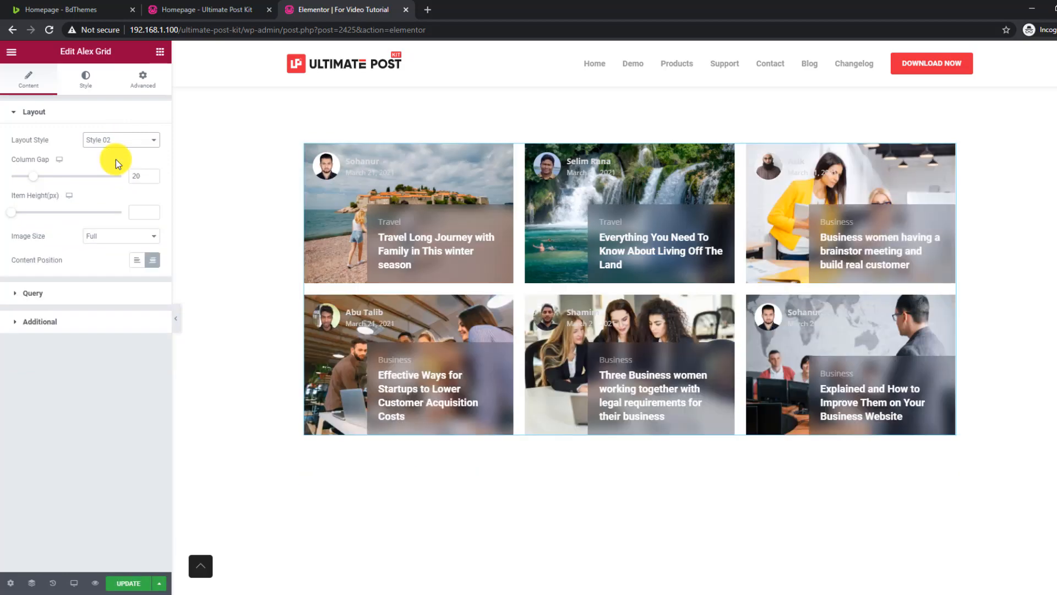
pyautogui.click(120, 141)
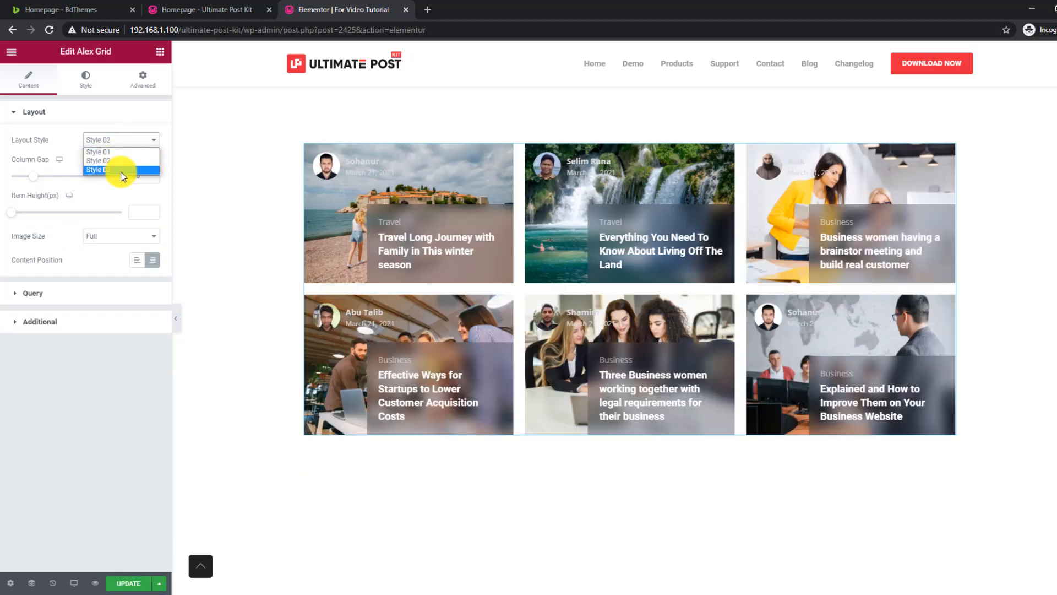
pyautogui.click(123, 171)
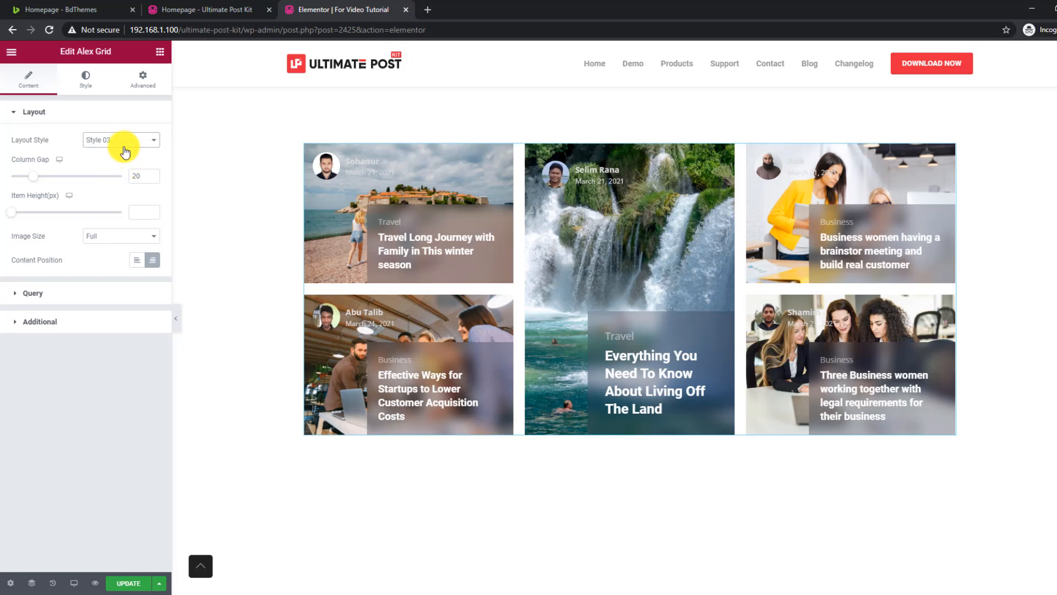
pyautogui.click(125, 143)
pyautogui.click(127, 152)
# - Set the Alex Grid's column gap to 25, primary item height to 436 and secondary item height to 299
pyautogui.moveTo(50, 181)
pyautogui.mouseDown()
pyautogui.moveTo(31, 176)
pyautogui.moveTo(40, 177)
pyautogui.mouseUp()
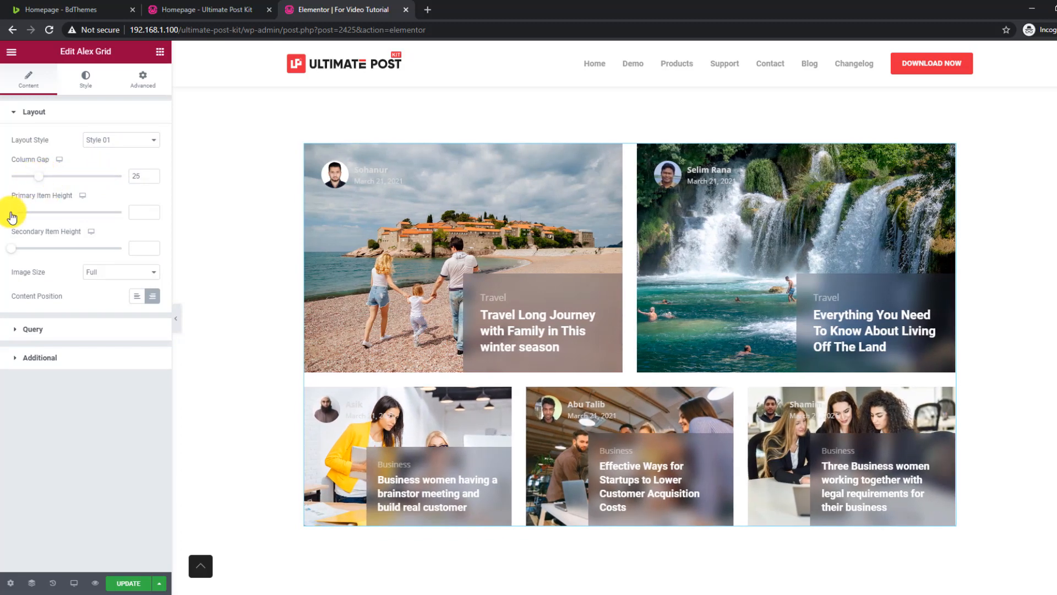
pyautogui.moveTo(12, 217); pyautogui.dragTo(53, 223)
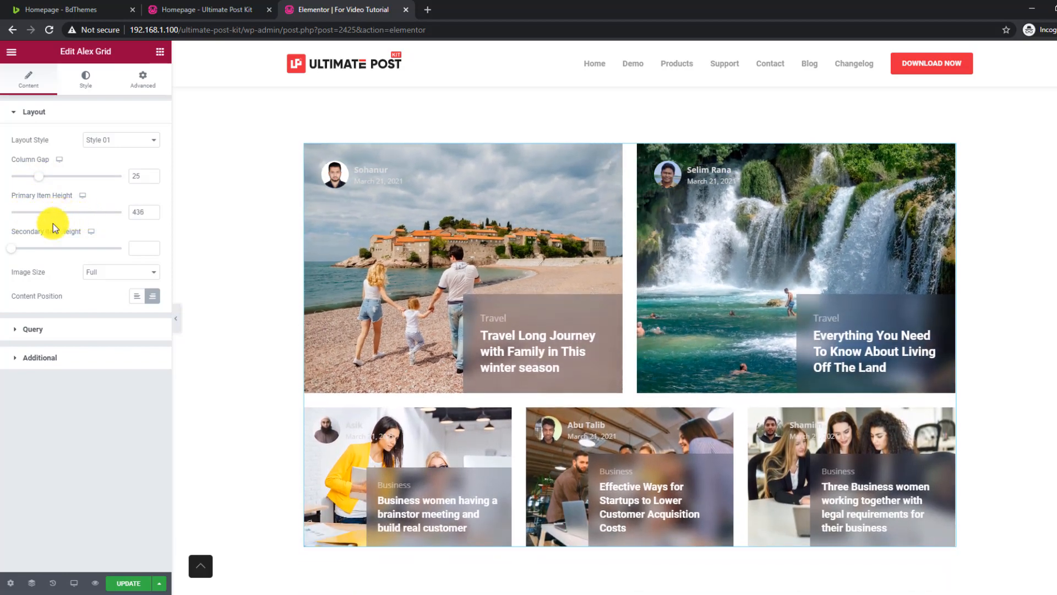
pyautogui.moveTo(10, 251); pyautogui.dragTo(31, 246)
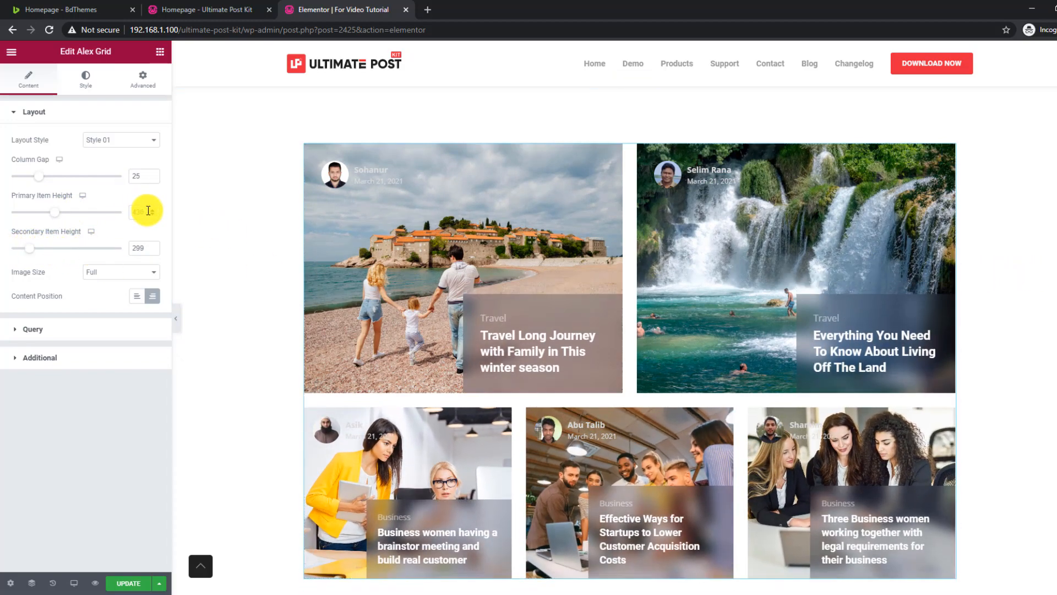
# - Clear the primary and secondary item height values of the Alex Grid
pyautogui.moveTo(148, 210); pyautogui.dragTo(119, 249)
pyautogui.press('BackSpace')
pyautogui.press('BackSpace')
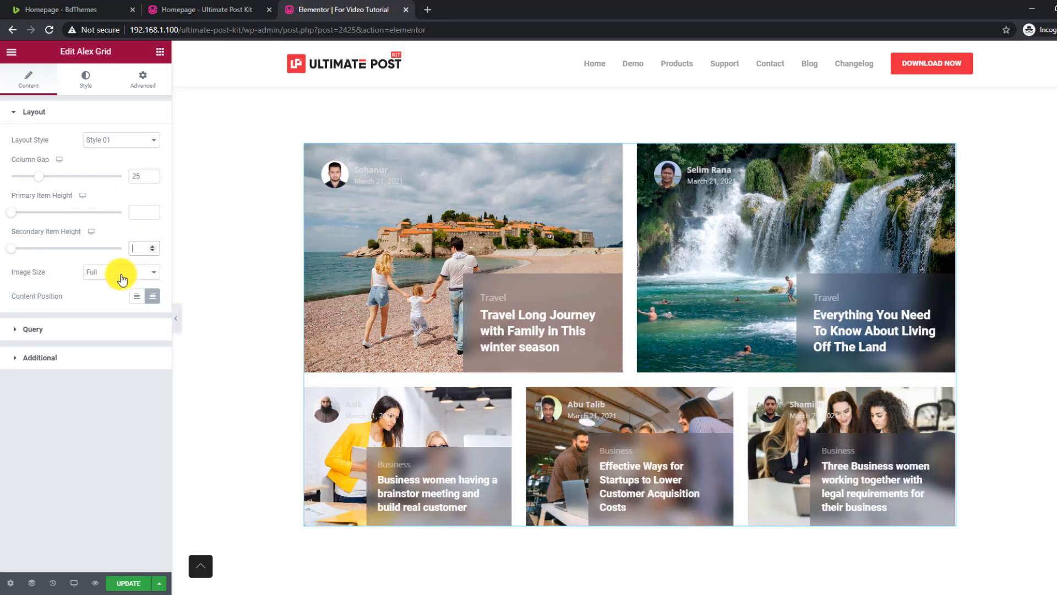
# - Review the Alex Grid's image size options and set its content position to Left
pyautogui.click(122, 274)
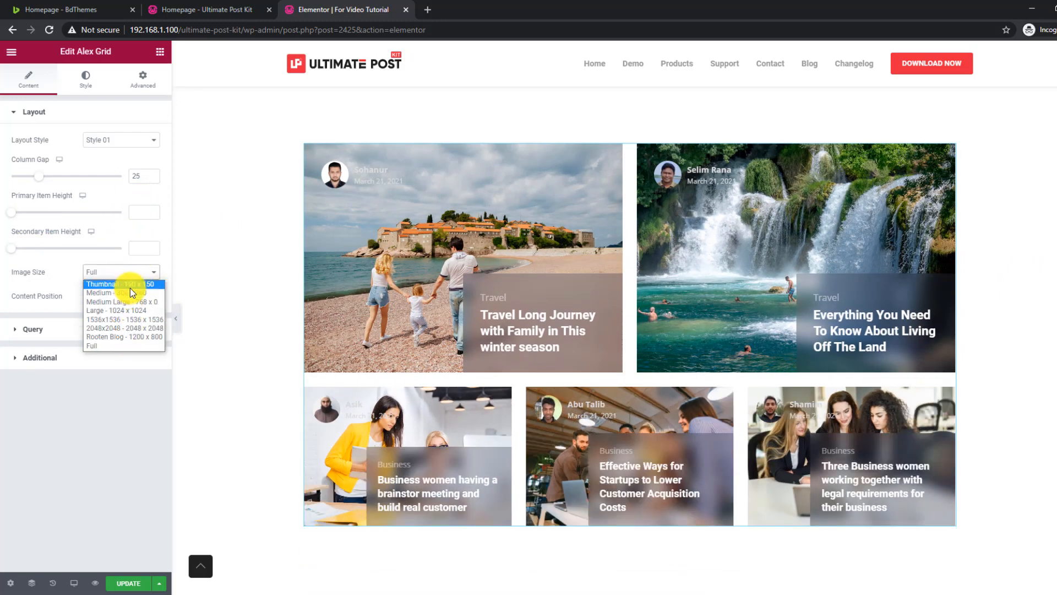
pyautogui.click(64, 275)
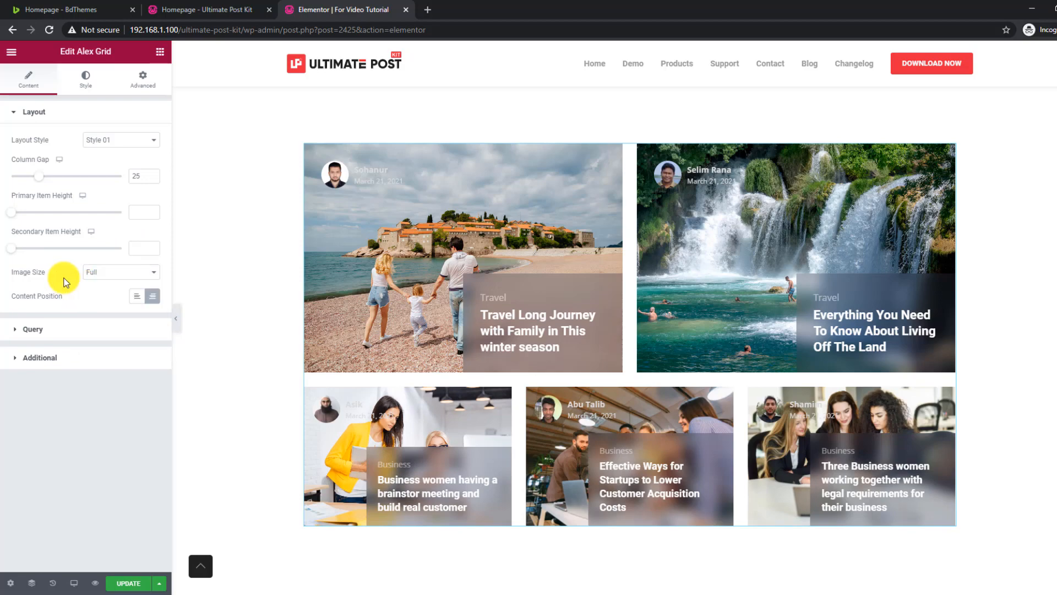
pyautogui.click(136, 303)
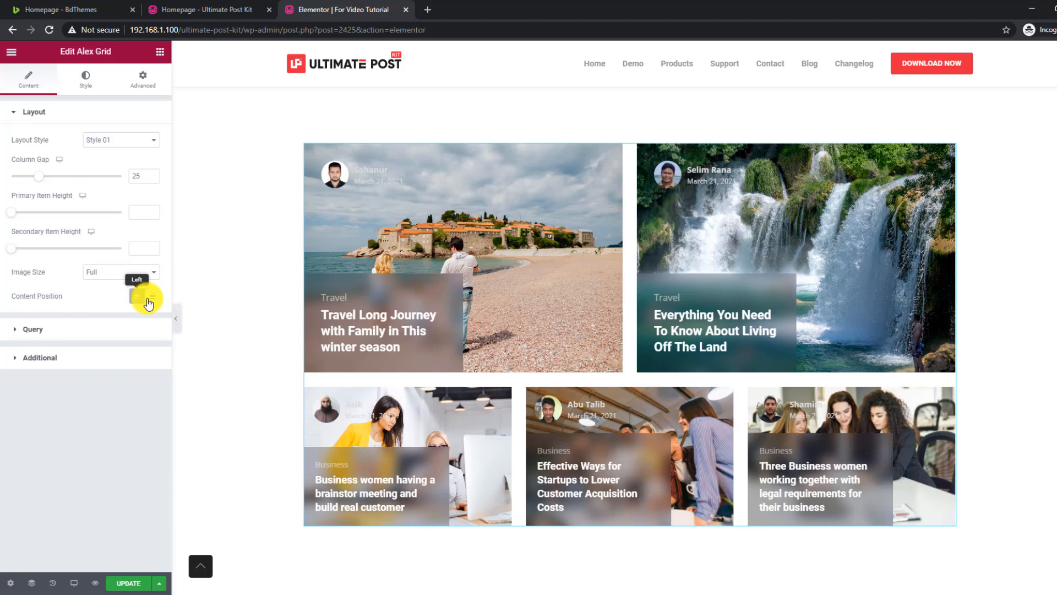
# - In the Alex Grid's query settings, try item limits of 10 and 15 and return the limit to 5
pyautogui.click(111, 329)
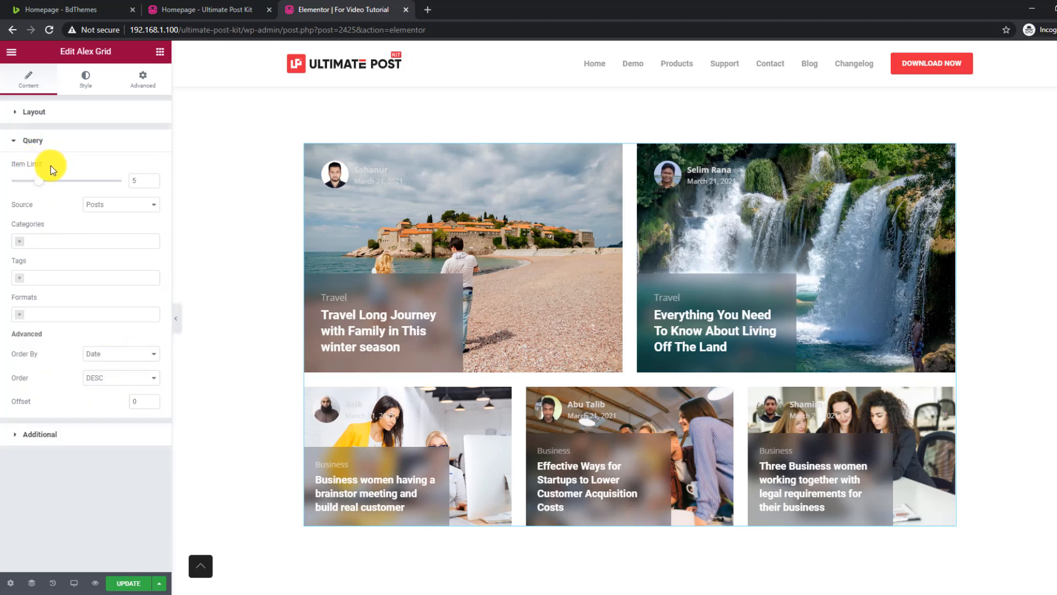
pyautogui.click(153, 178)
pyautogui.scroll(-2, 932, 266)
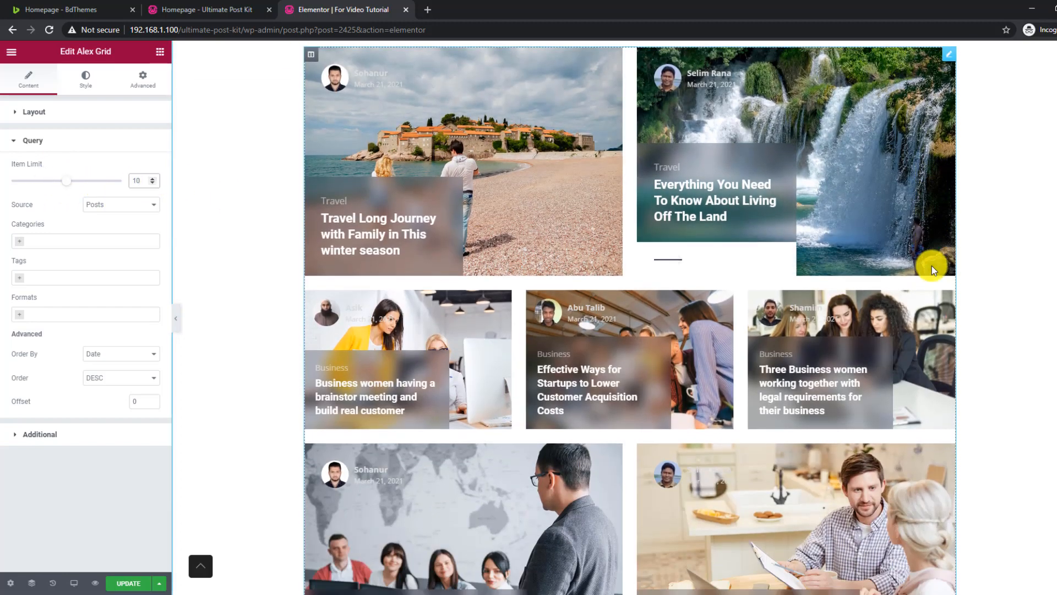
pyautogui.scroll(-4, 932, 265)
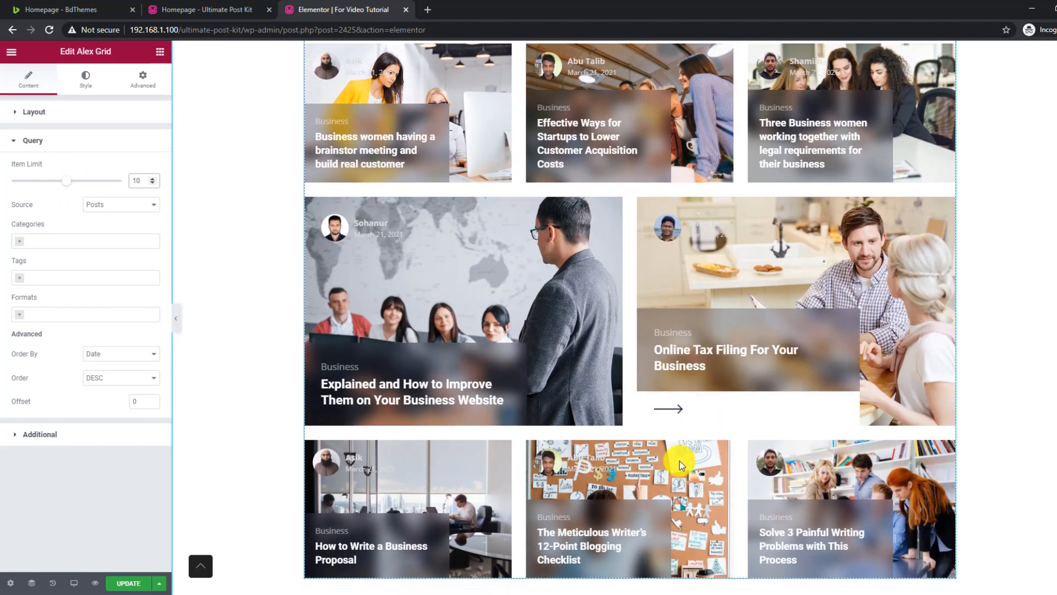
pyautogui.click(152, 178)
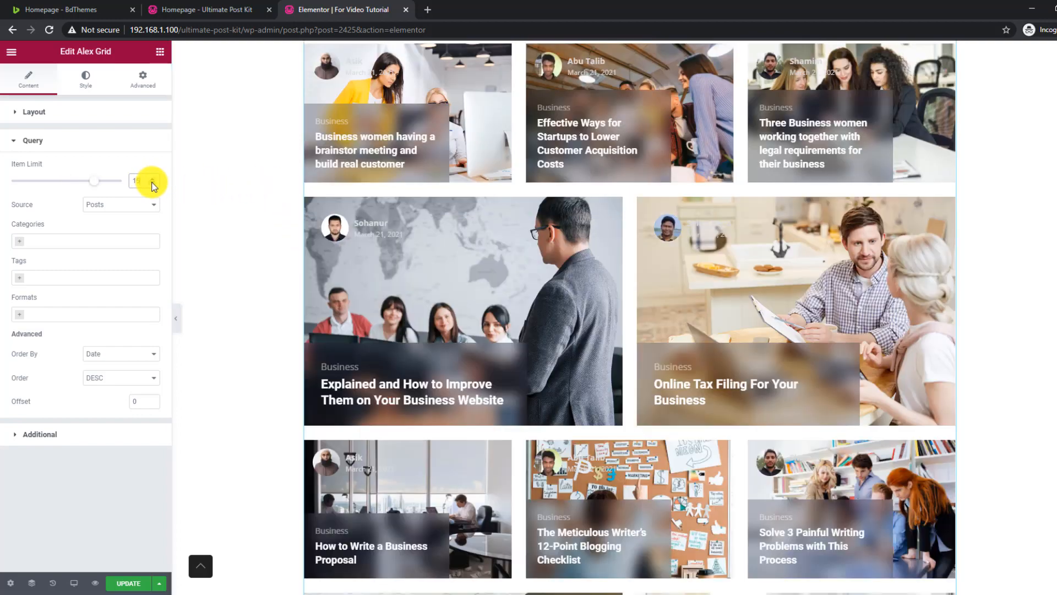
pyautogui.click(152, 183)
pyautogui.click(152, 183)
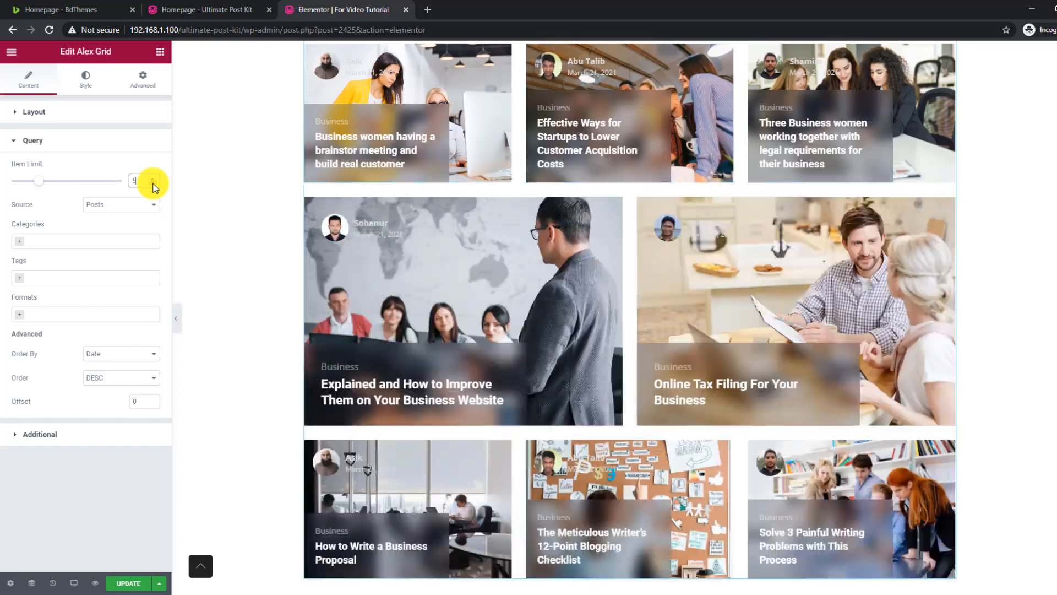
pyautogui.scroll(6, 975, 236)
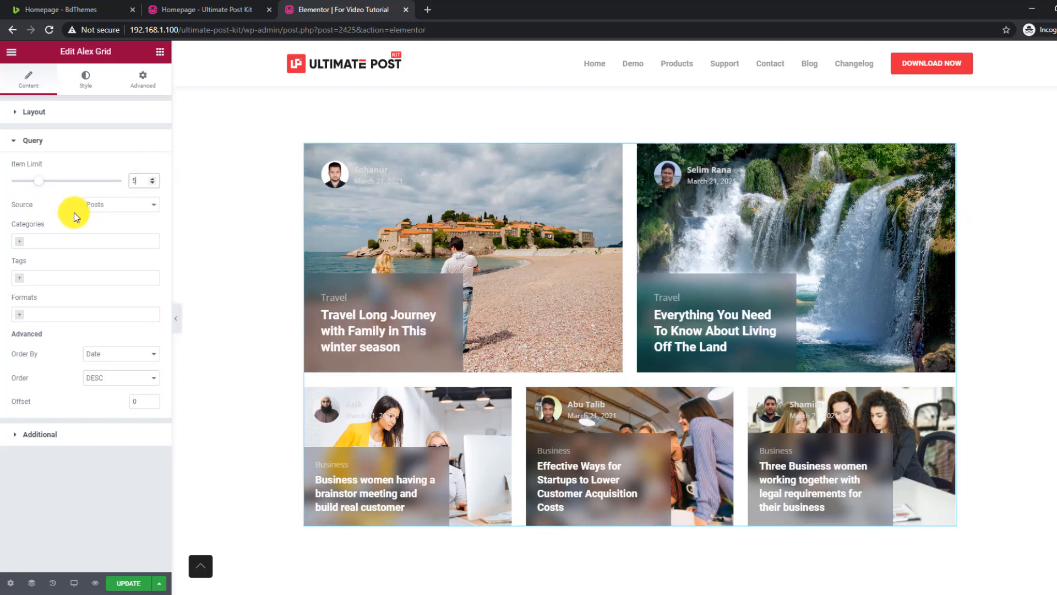
# - Review the category choices in the Alex Grid's query settings and its additional display options
pyautogui.click(15, 241)
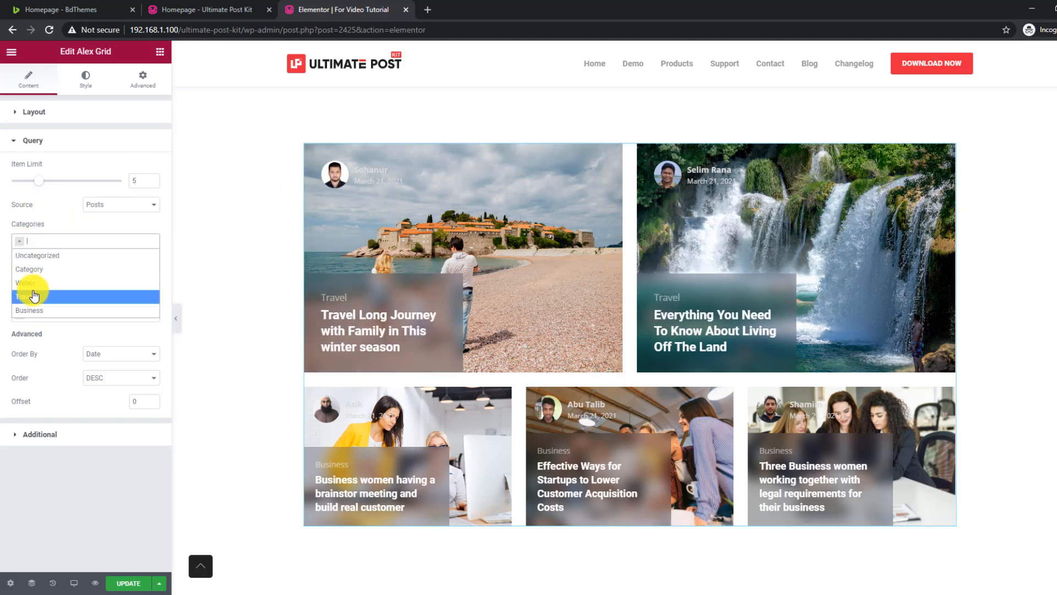
pyautogui.click(52, 342)
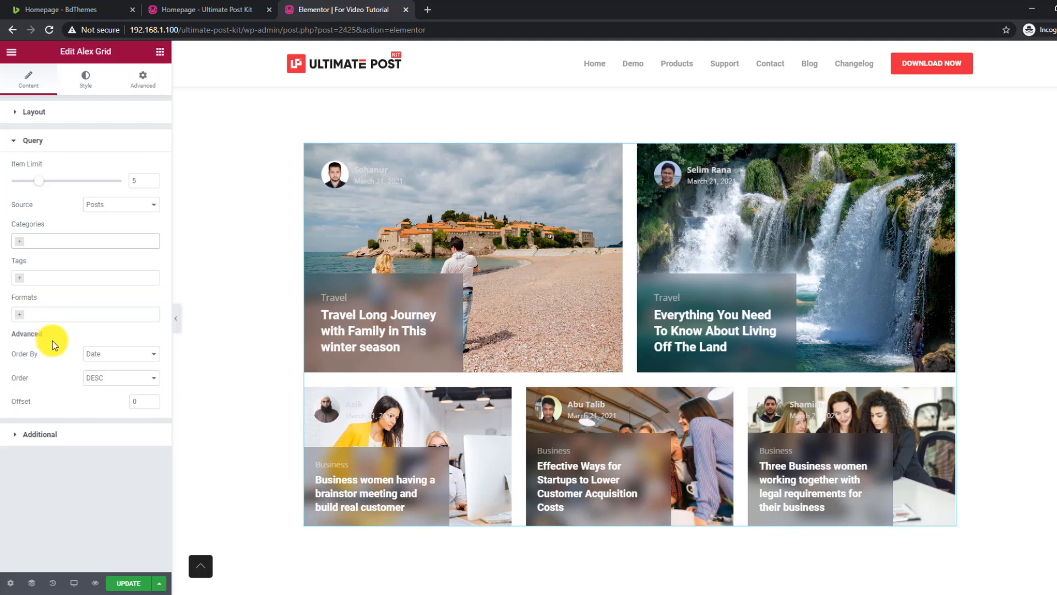
pyautogui.click(50, 436)
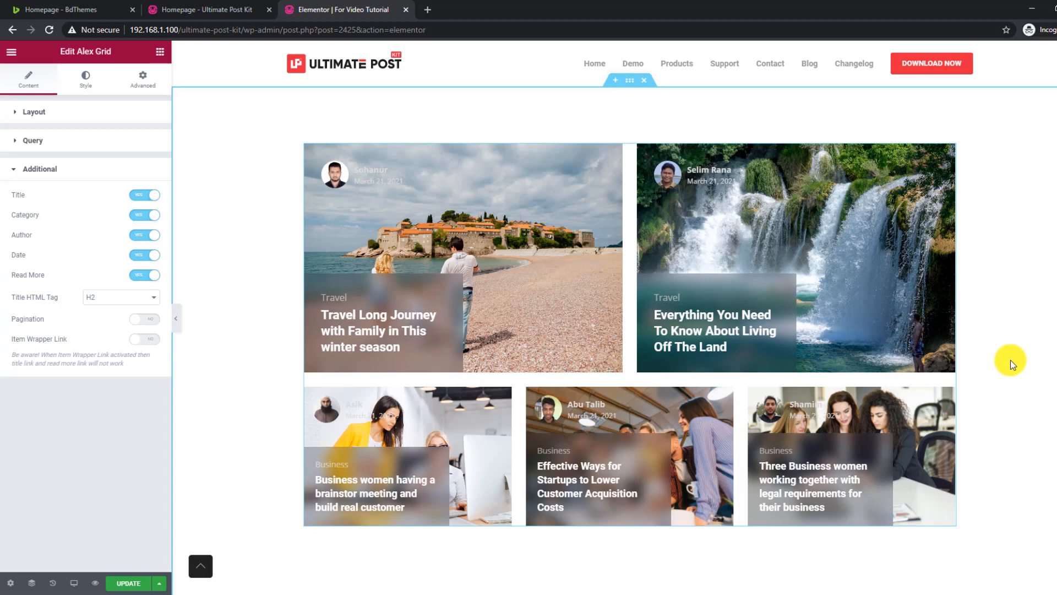
# - Open the Hazel Carousel widget for editing and advance through its slides
pyautogui.scroll(-9, 1010, 359)
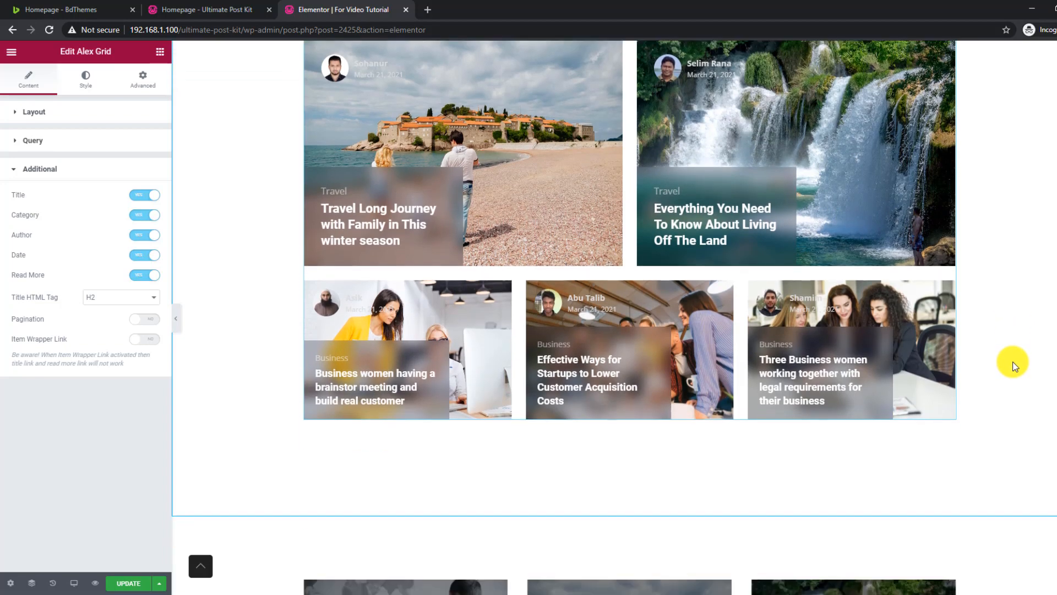
pyautogui.scroll(-1, 1013, 362)
pyautogui.scroll(1, 1013, 362)
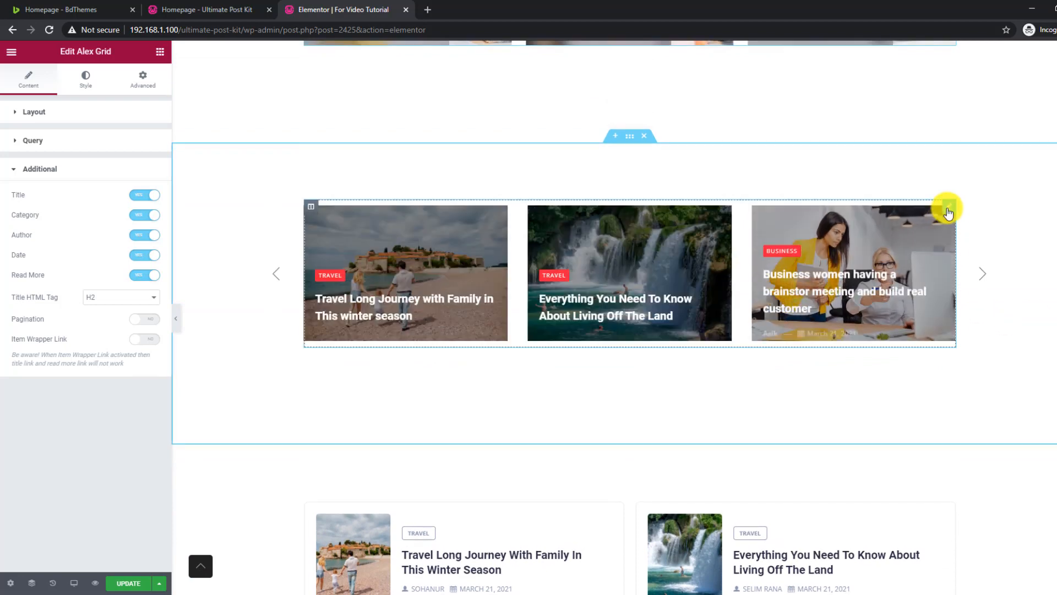
pyautogui.click(947, 209)
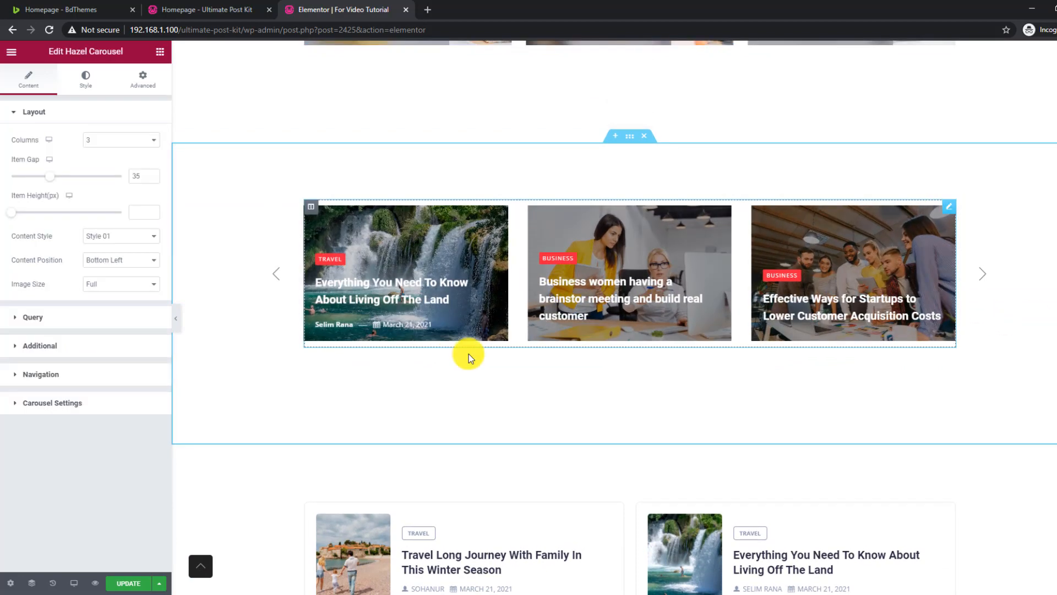
pyautogui.click(987, 274)
pyautogui.click(986, 275)
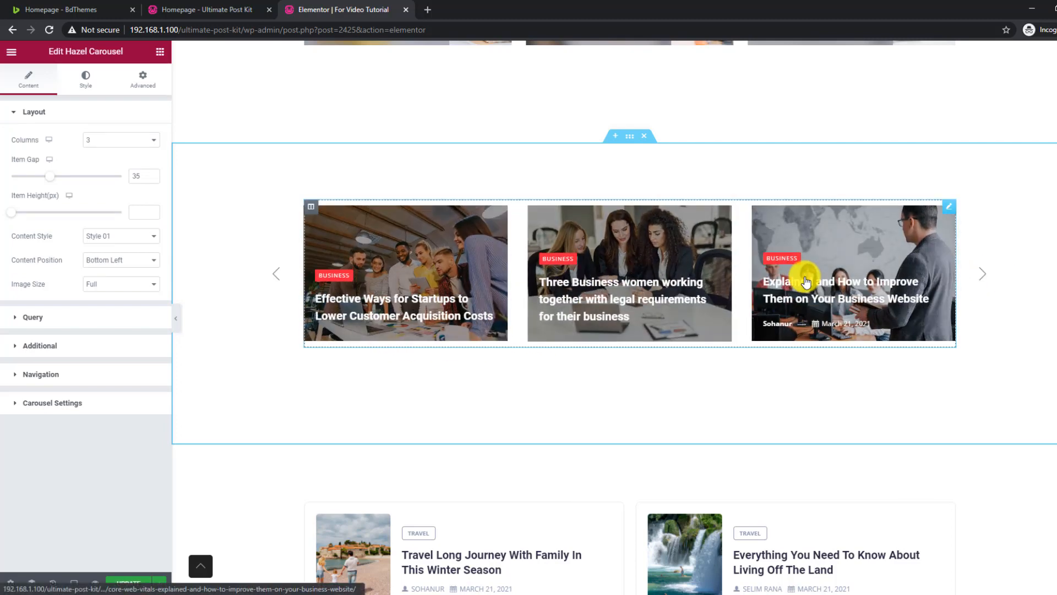
# - Set the Hazel Carousel to 2 columns and its content style to Style 02
pyautogui.click(118, 144)
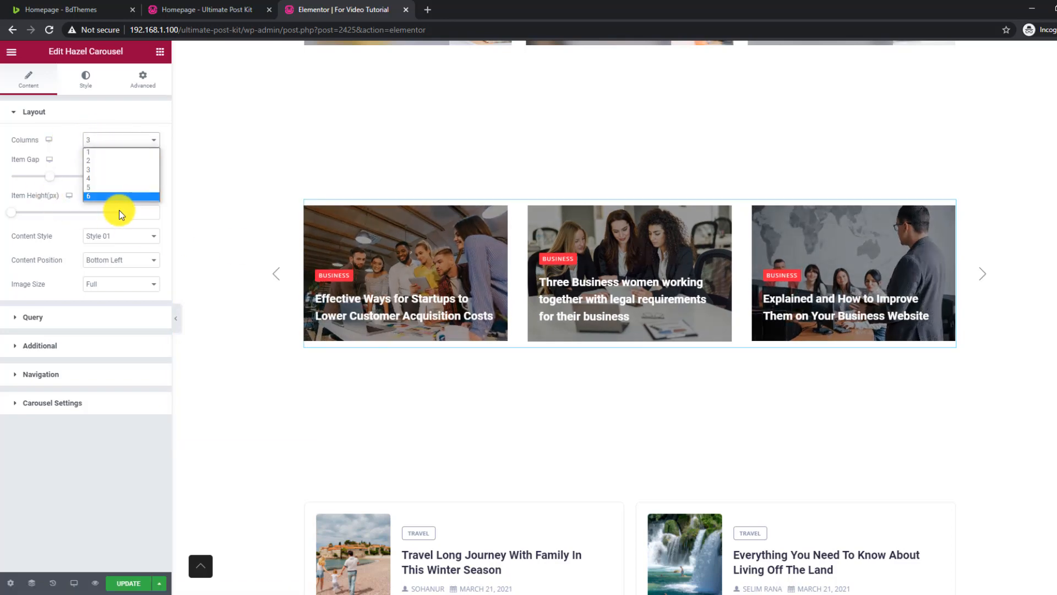
pyautogui.click(120, 160)
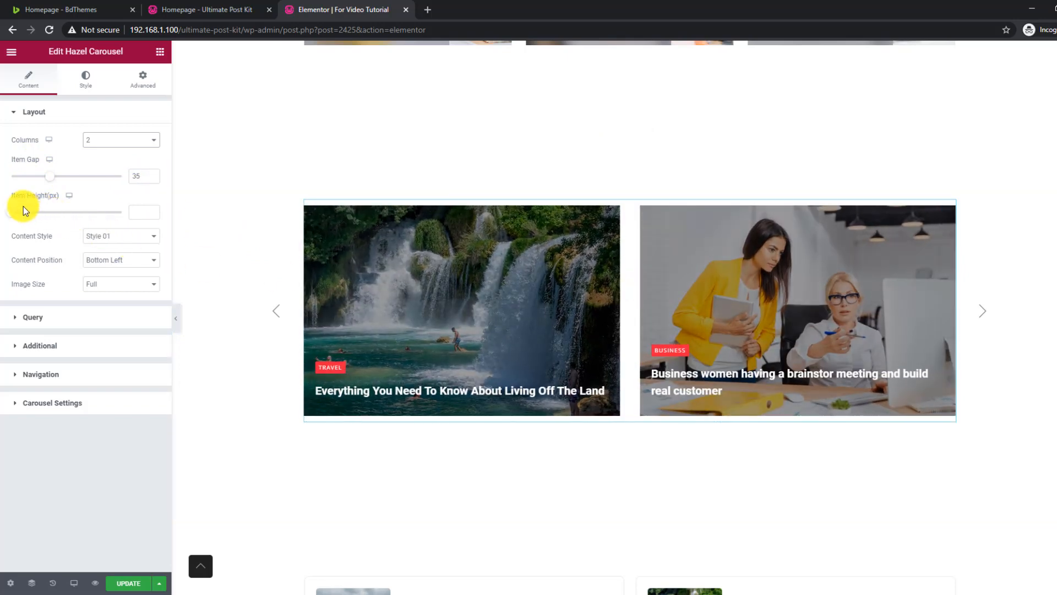
pyautogui.click(122, 238)
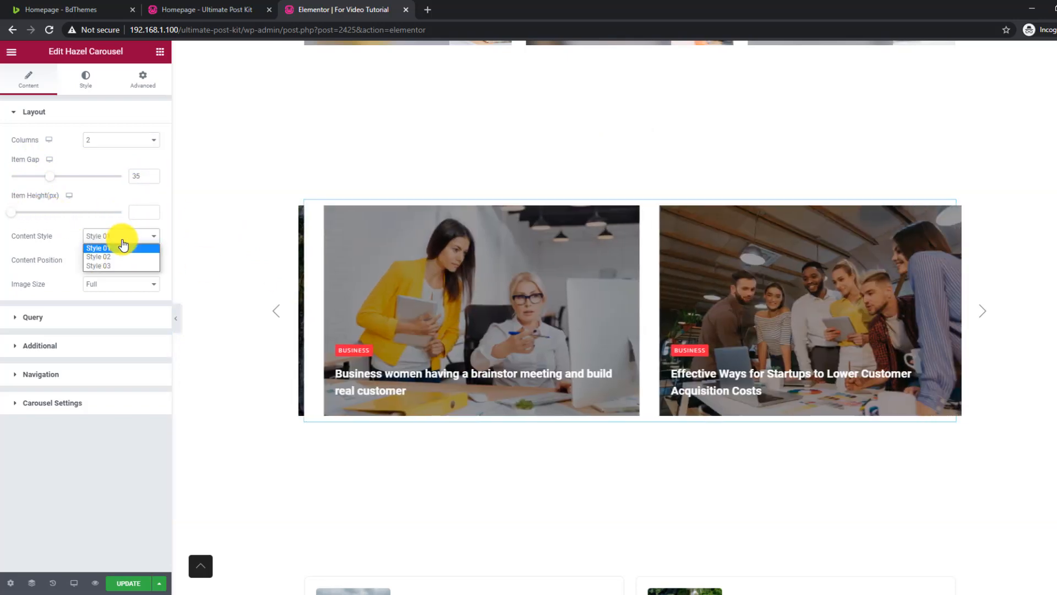
pyautogui.click(120, 257)
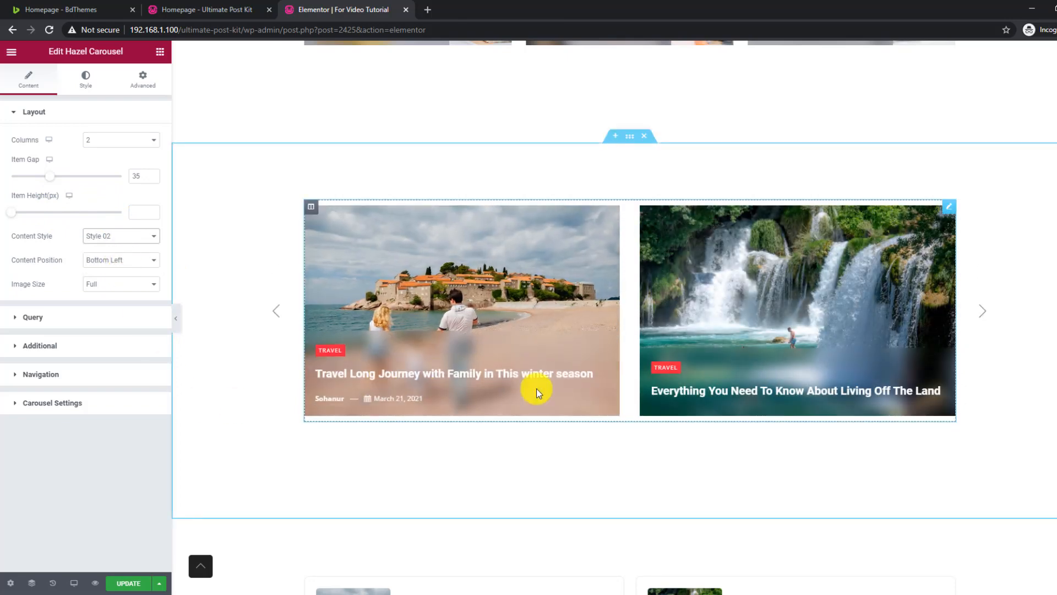
# - Try the Top Left content position on the Hazel Carousel and return it to Bottom Left
pyautogui.click(125, 264)
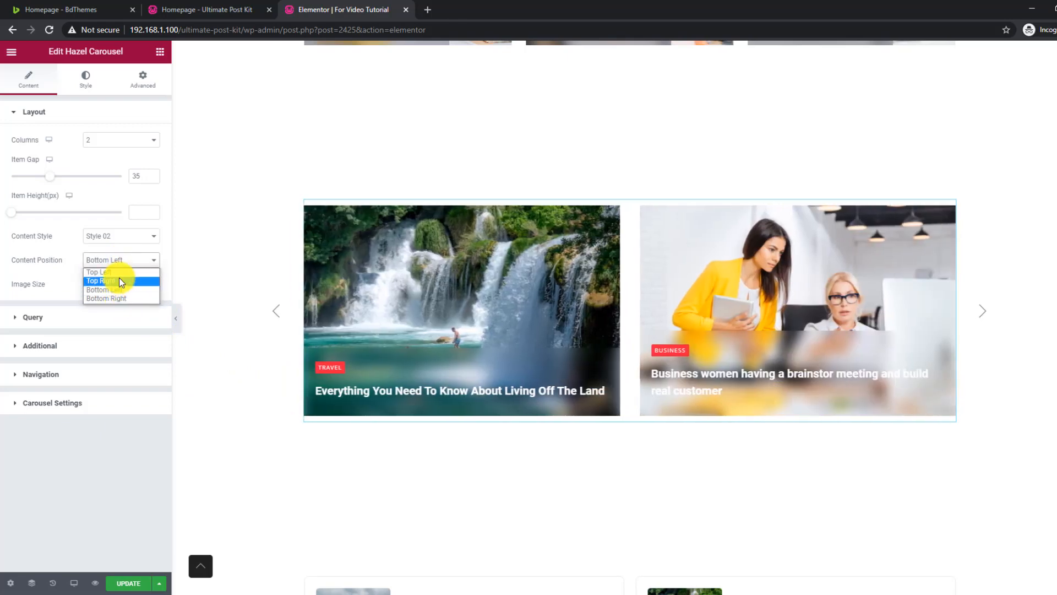
pyautogui.click(120, 273)
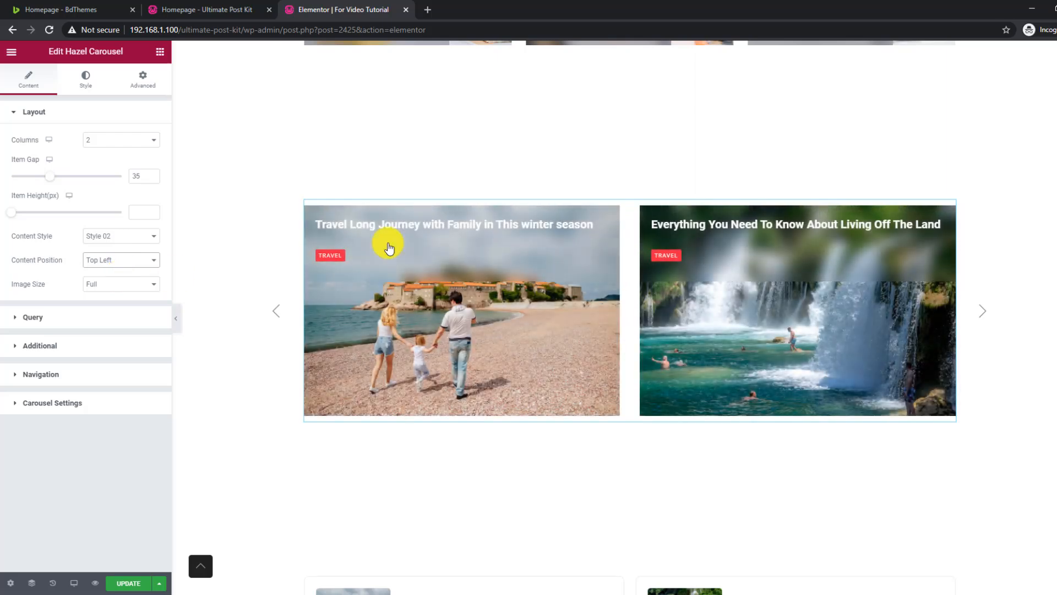
pyautogui.click(118, 265)
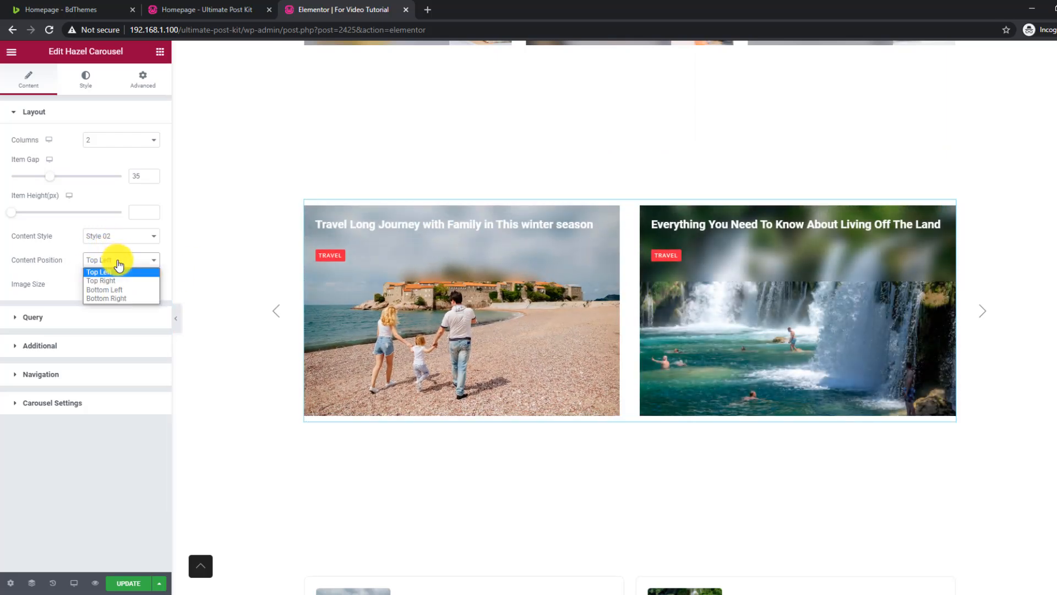
pyautogui.click(119, 289)
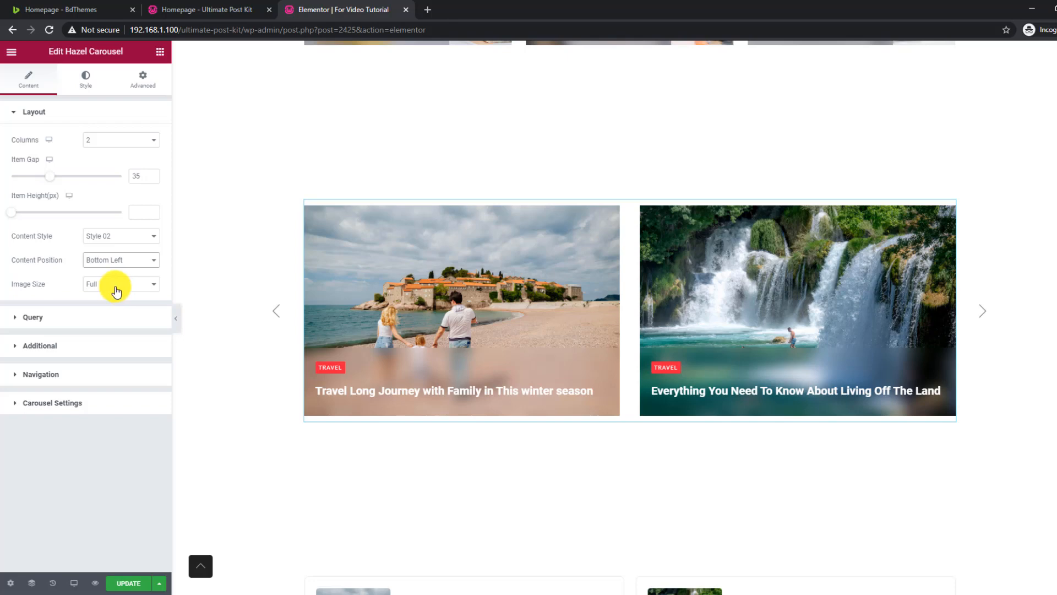
# - Review the category choices in the Hazel Carousel's query settings and its additional display options
pyautogui.click(77, 315)
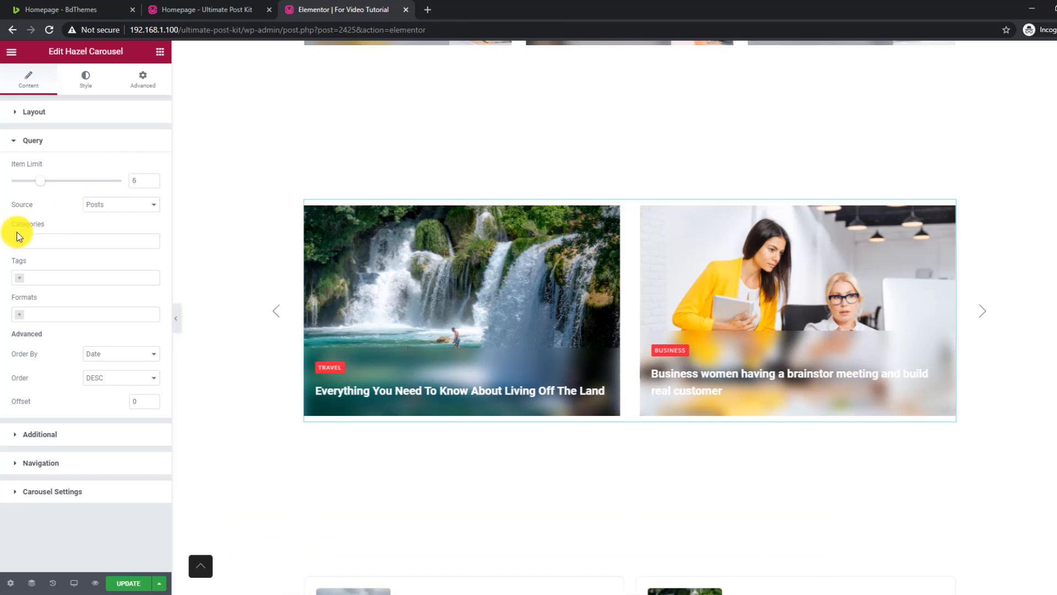
pyautogui.click(21, 245)
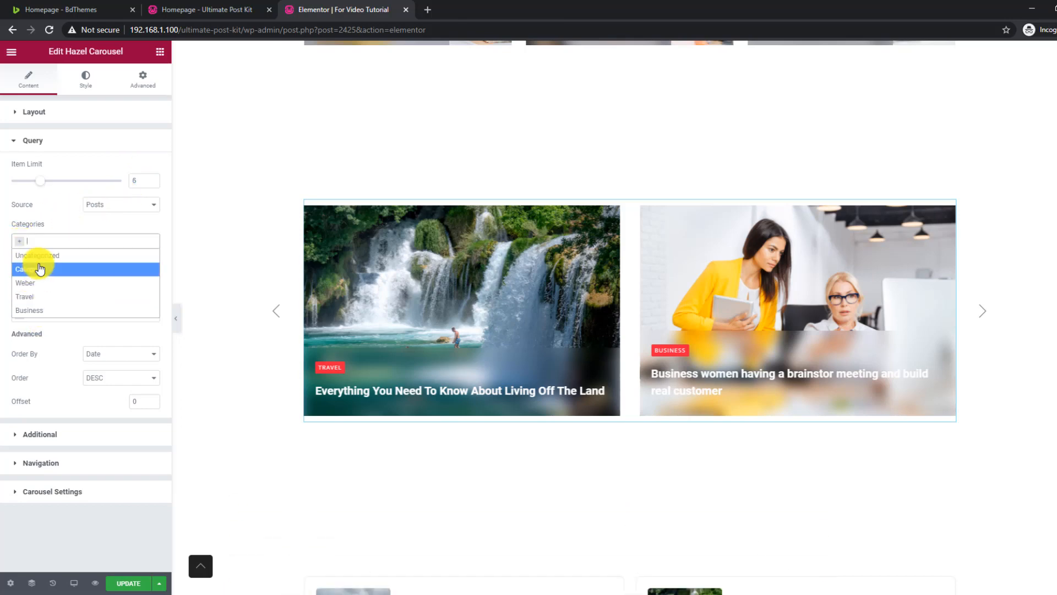
pyautogui.click(57, 217)
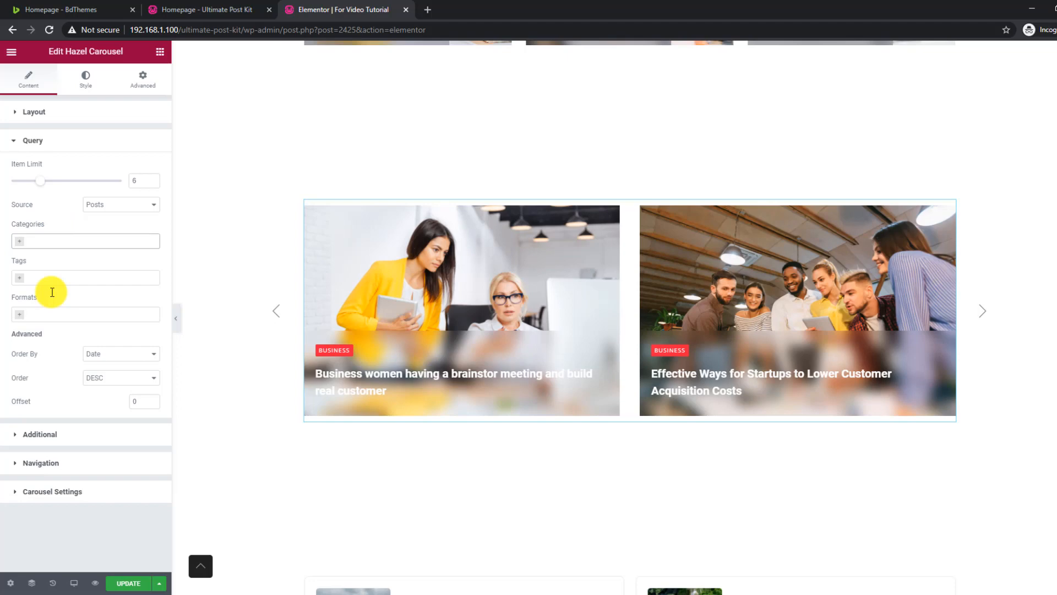
pyautogui.click(48, 434)
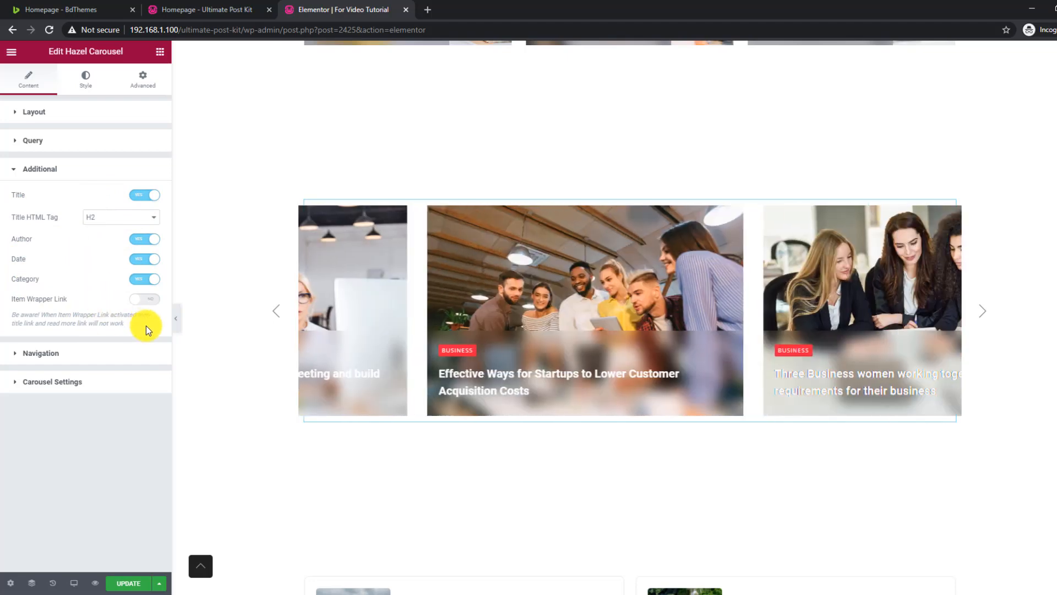
# - Set the Hazel Carousel's navigation to Arrows and Fraction and its arrows icon to Style 20
pyautogui.click(86, 357)
pyautogui.click(120, 226)
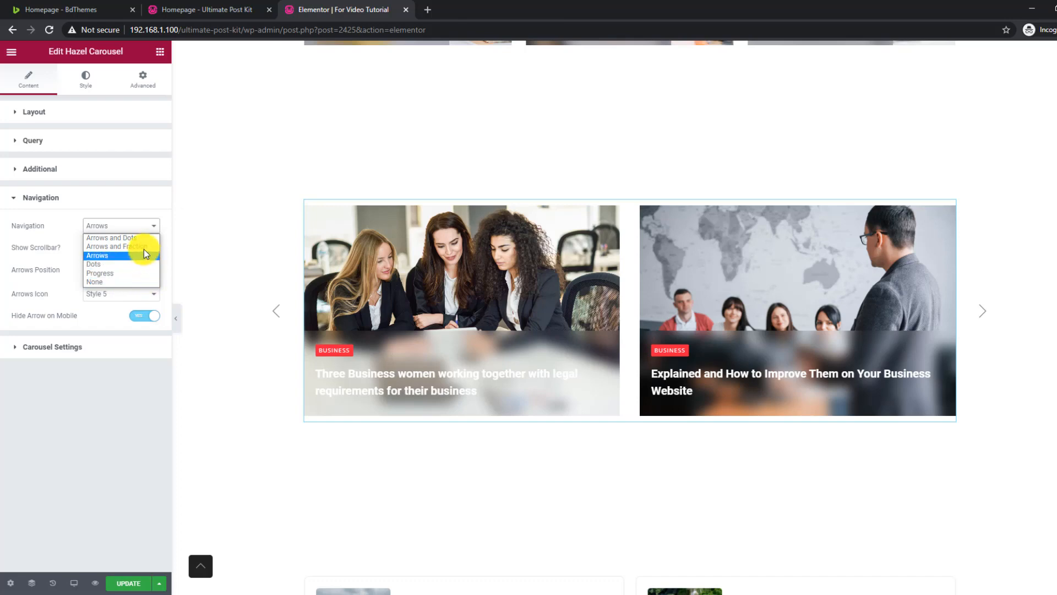
pyautogui.click(143, 246)
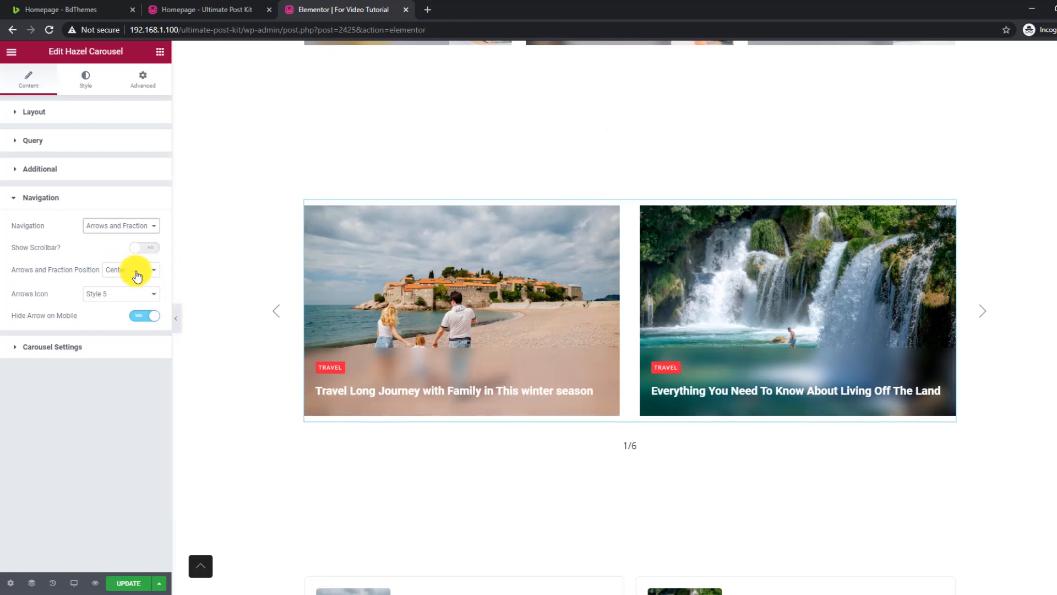
pyautogui.click(124, 294)
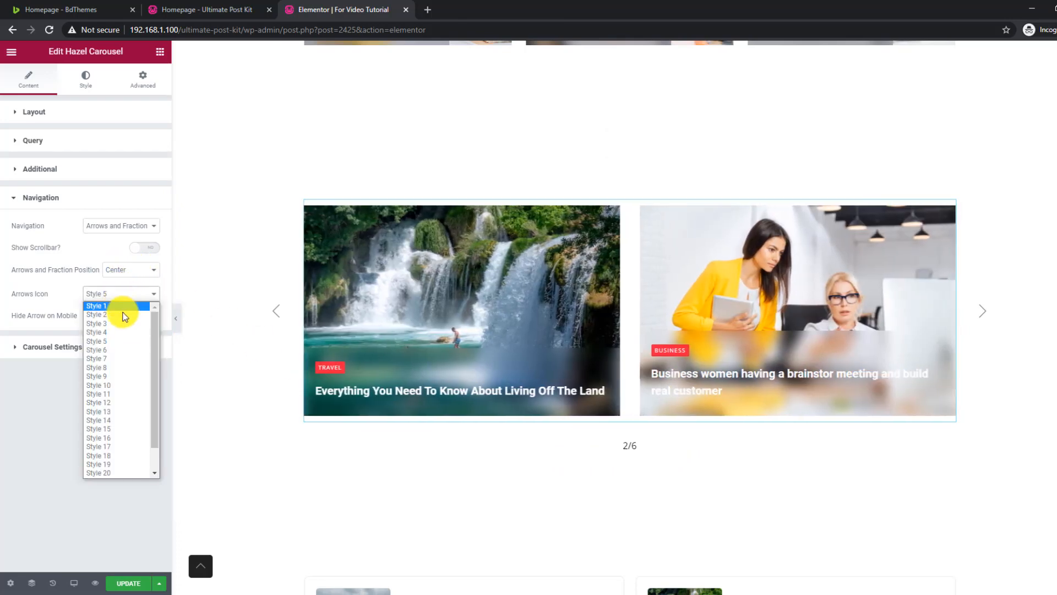
pyautogui.scroll(-1, 129, 374)
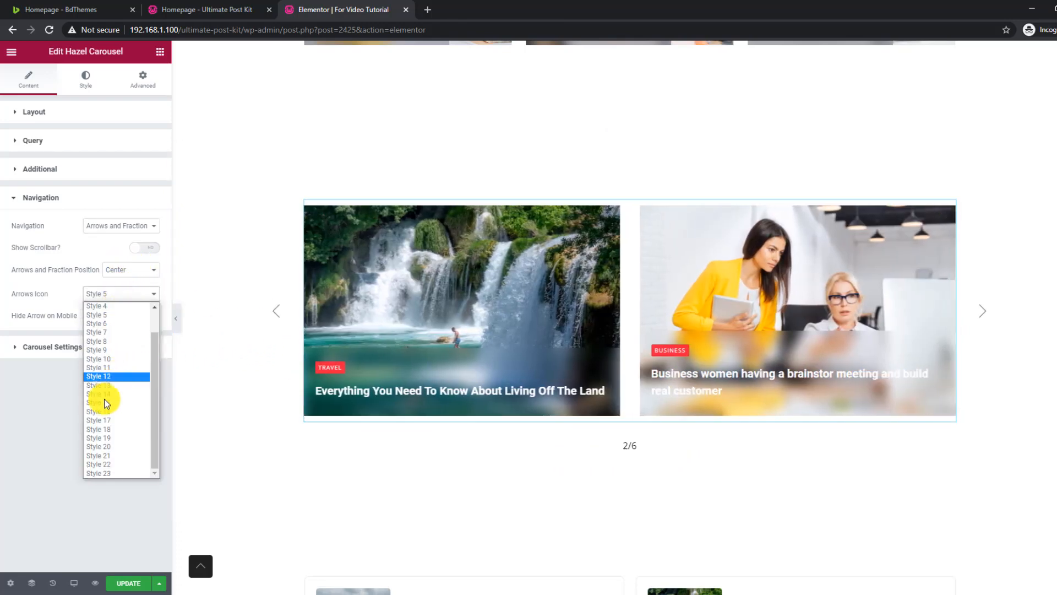
pyautogui.click(109, 448)
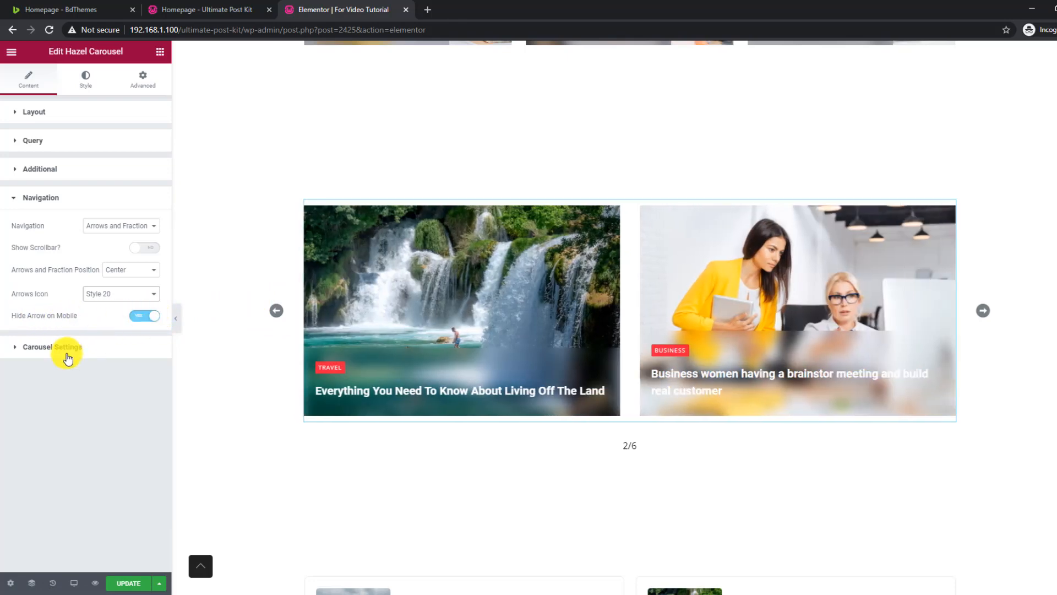
# - Try the Coverflow layout on the Hazel Carousel, view its effect settings, and return the layout to Carousel
pyautogui.click(67, 352)
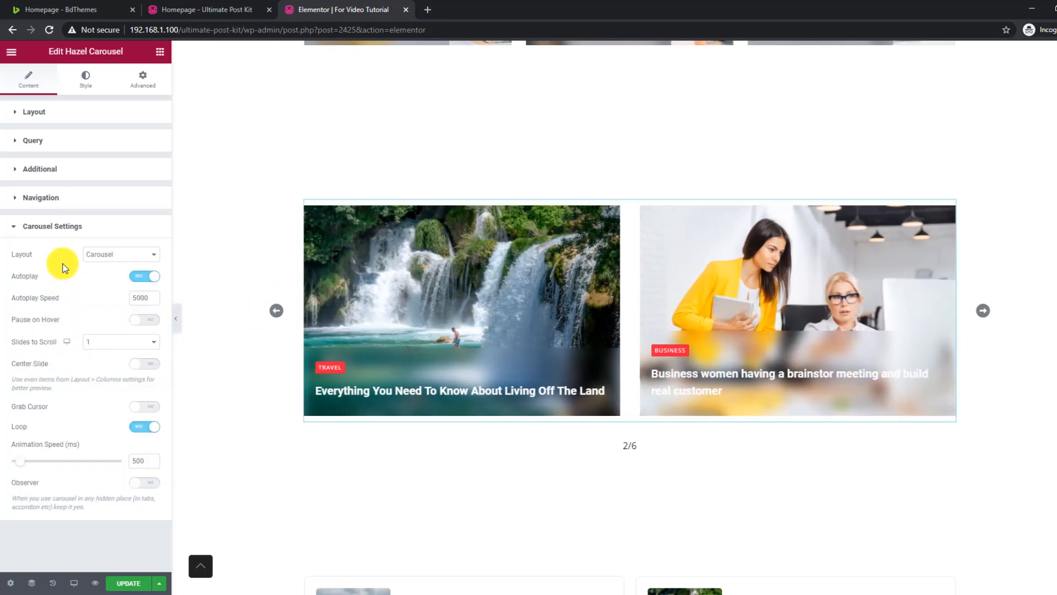
pyautogui.click(123, 257)
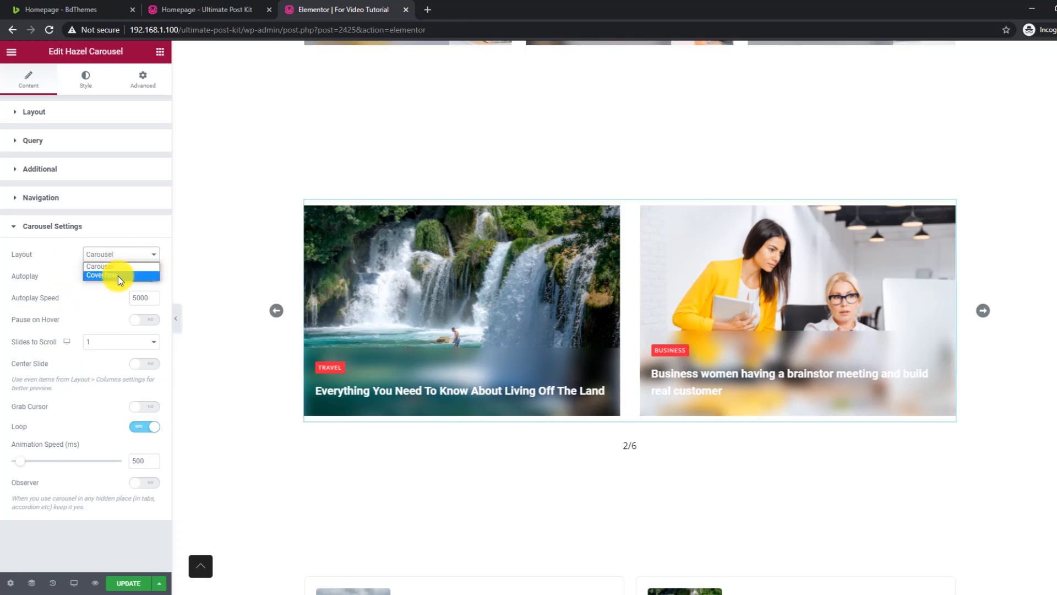
pyautogui.click(118, 276)
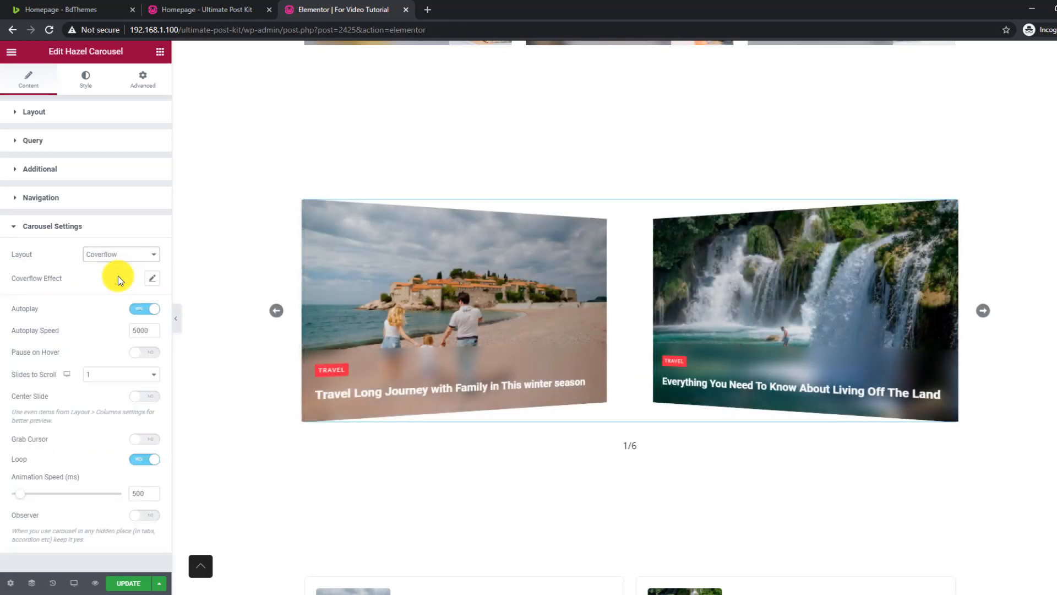
pyautogui.click(152, 278)
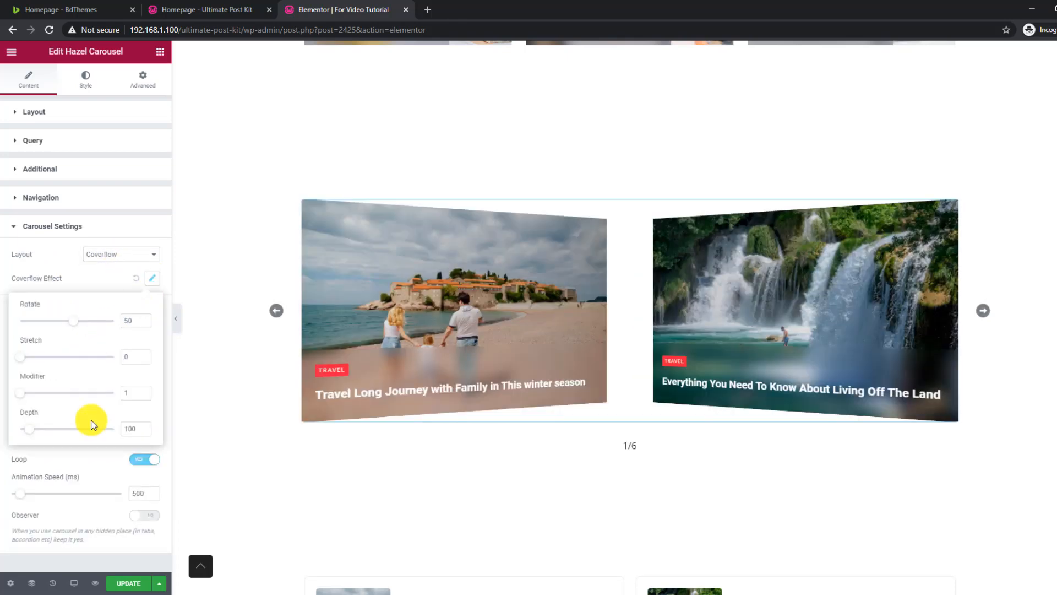
pyautogui.click(136, 284)
pyautogui.click(125, 256)
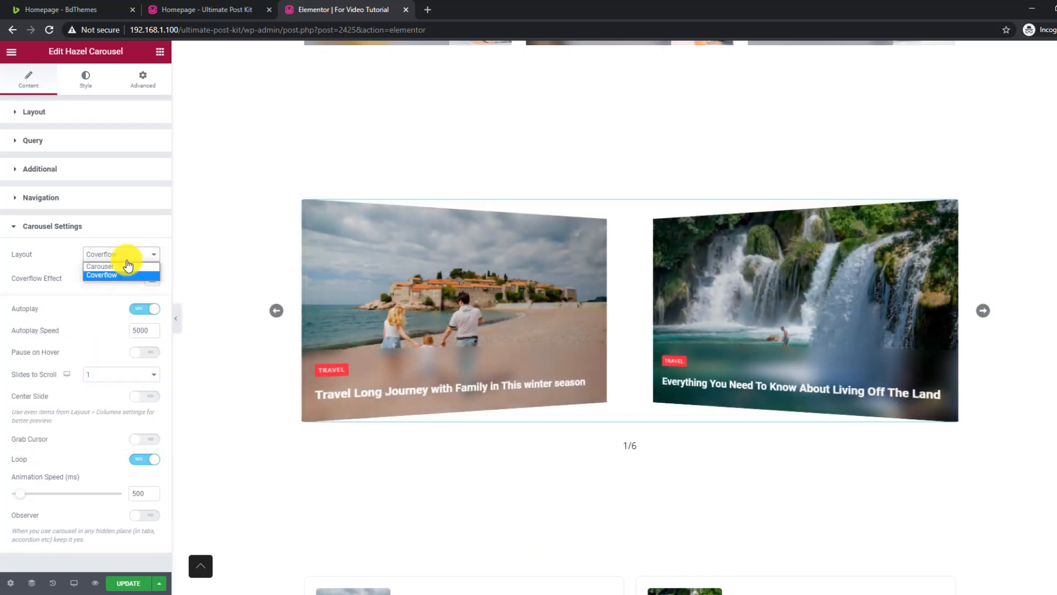
pyautogui.click(126, 269)
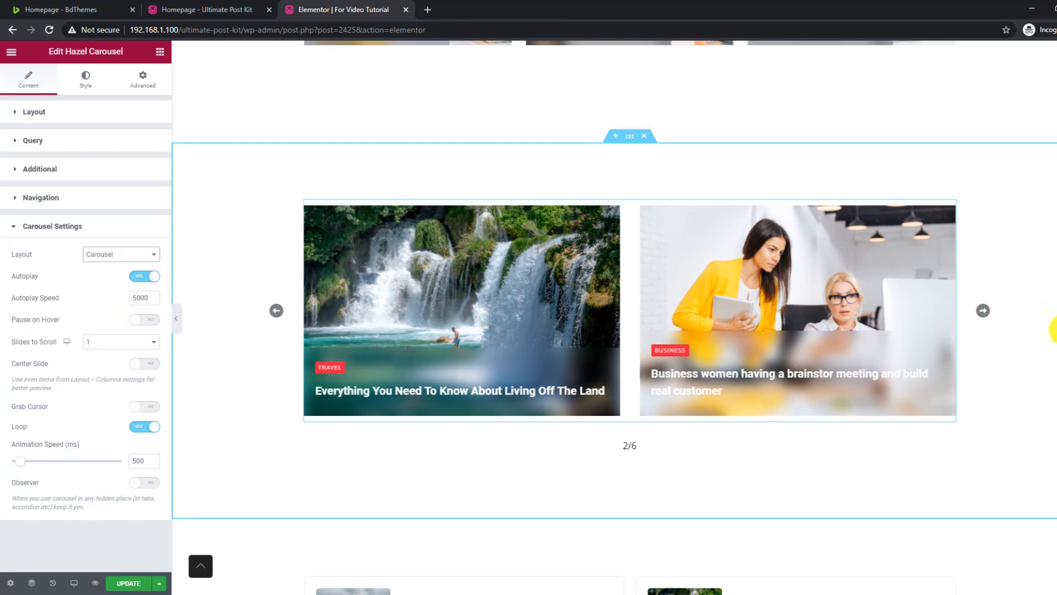
# - Open the Harold List widget for editing and try 1 column before returning it to 2 columns
pyautogui.scroll(-8, 1054, 329)
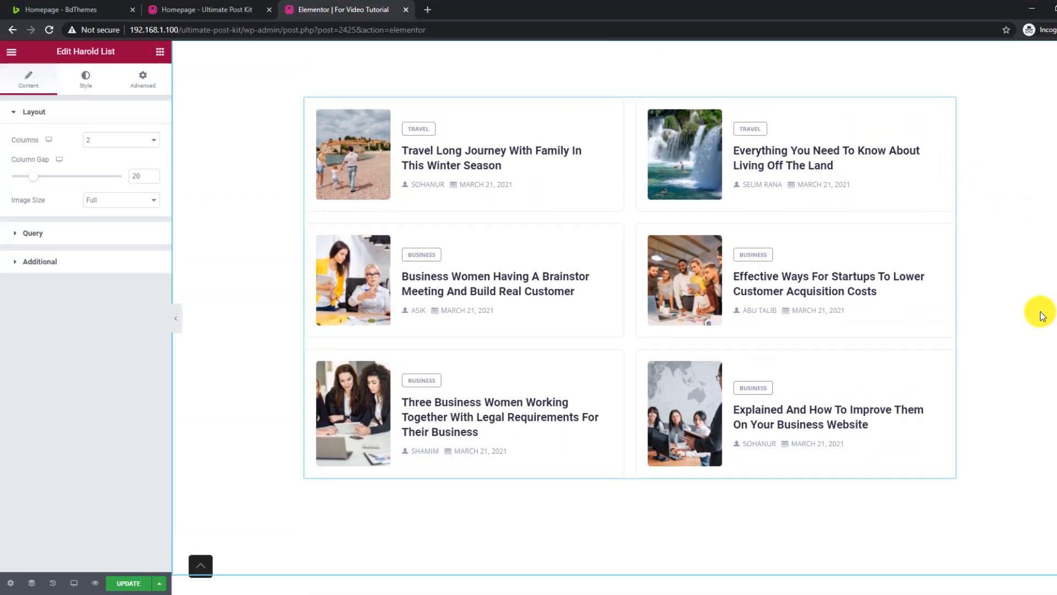
pyautogui.scroll(1, 1041, 317)
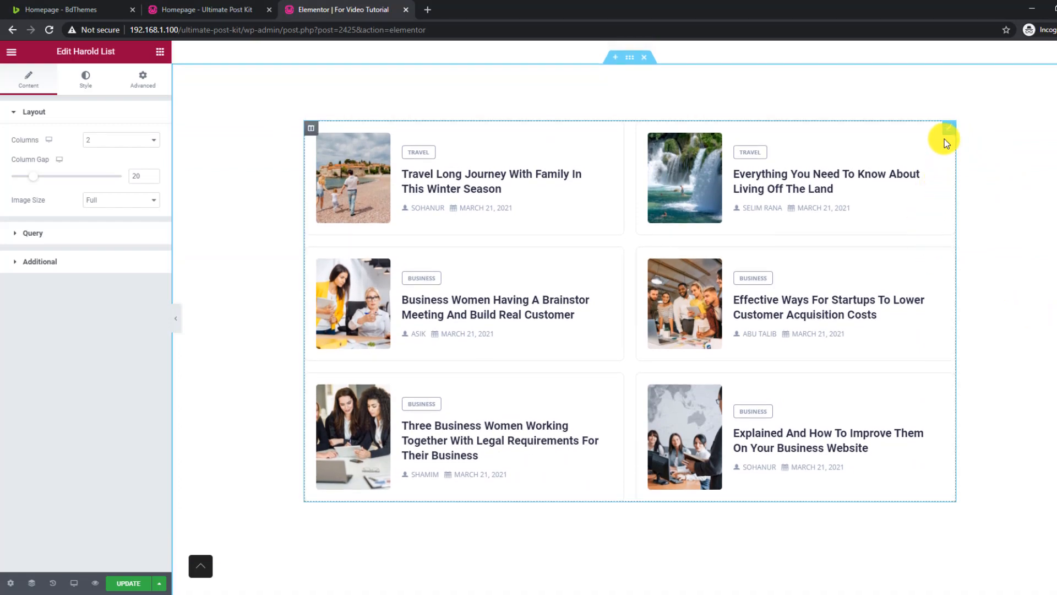
pyautogui.click(111, 147)
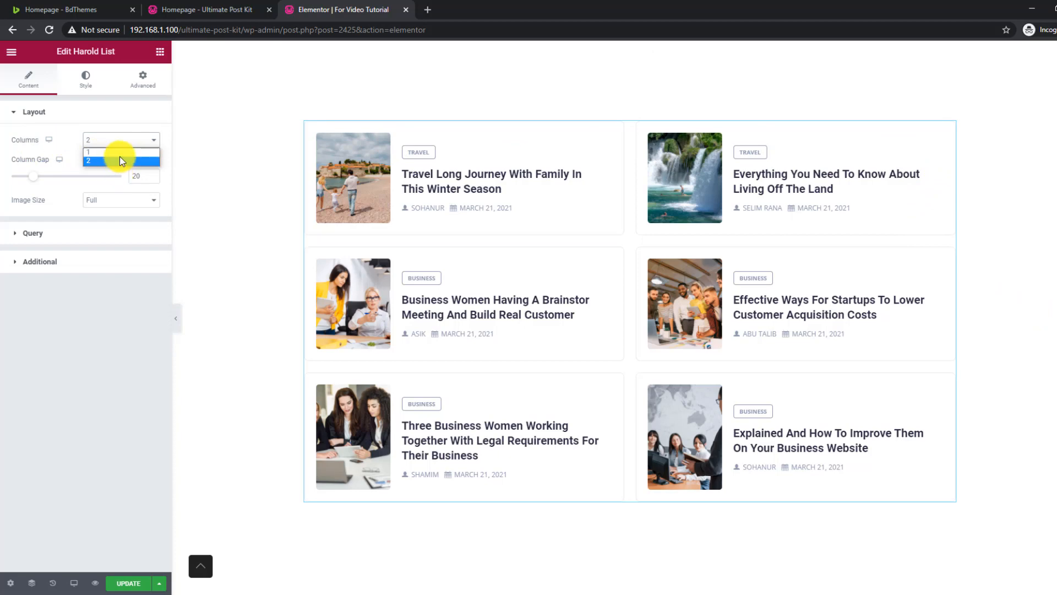
pyautogui.click(121, 153)
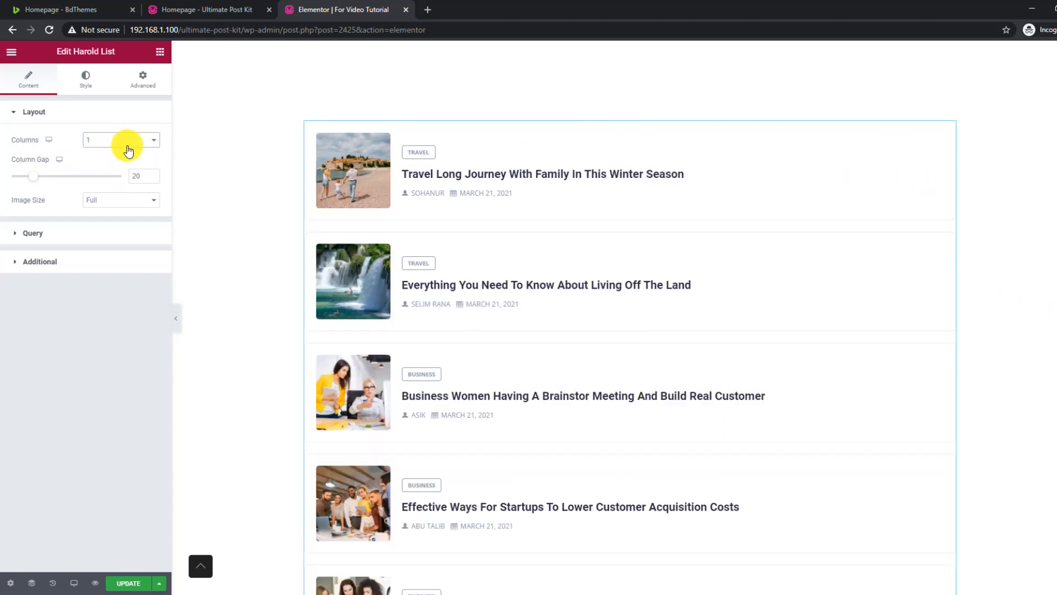
pyautogui.click(124, 149)
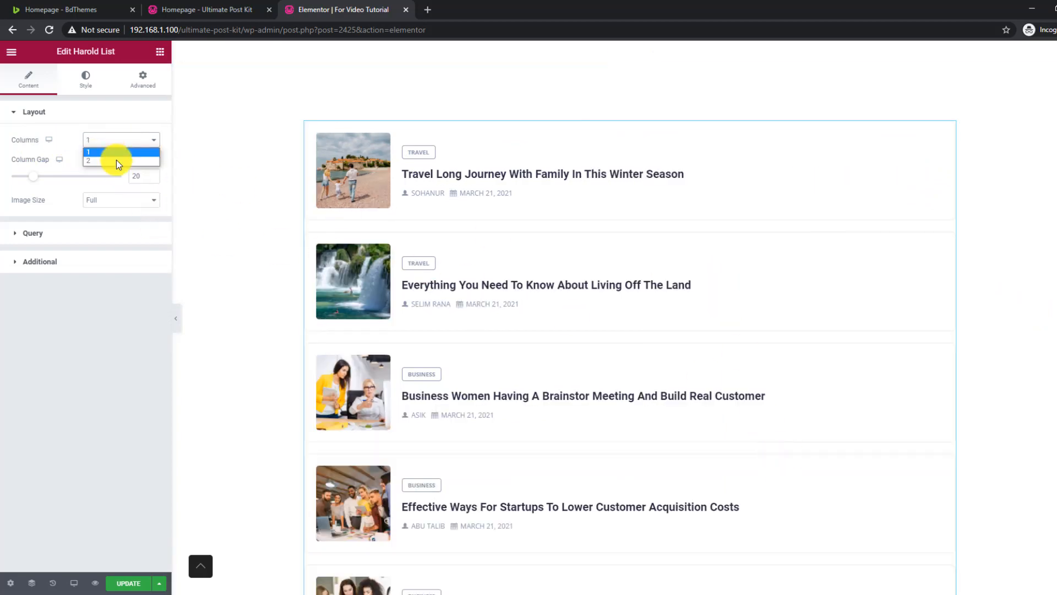
pyautogui.click(117, 161)
# - Set the Harold List's column gap to 30 and view the available image sizes
pyautogui.moveTo(32, 184); pyautogui.dragTo(46, 182)
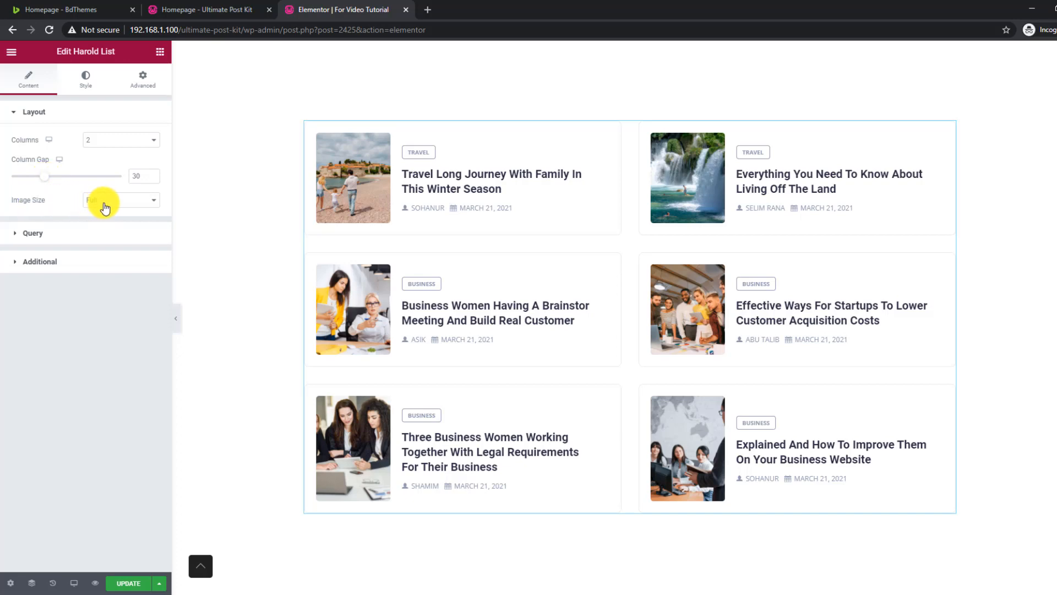
pyautogui.click(108, 204)
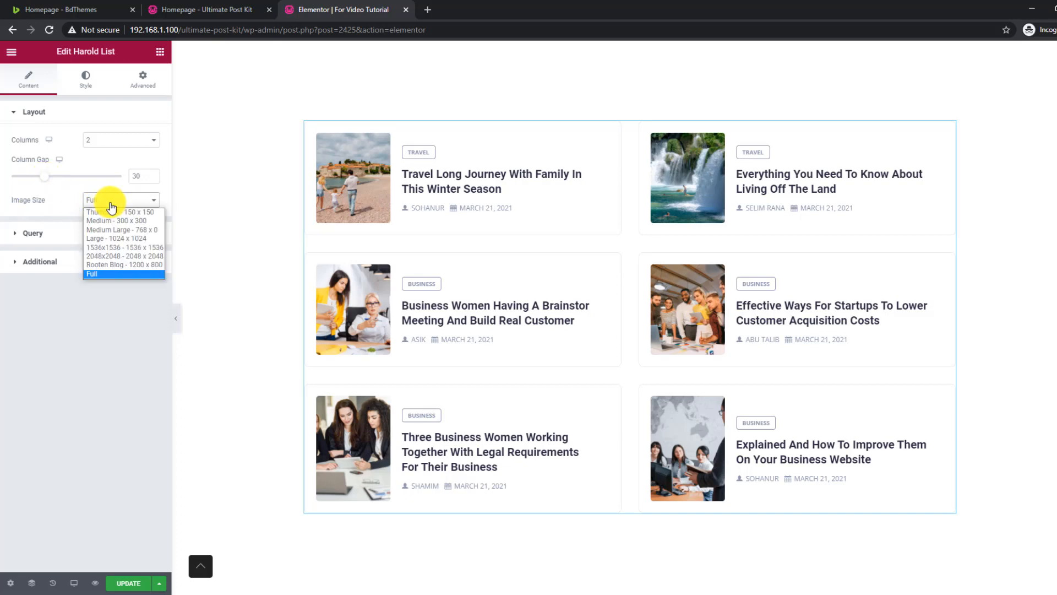
pyautogui.click(72, 199)
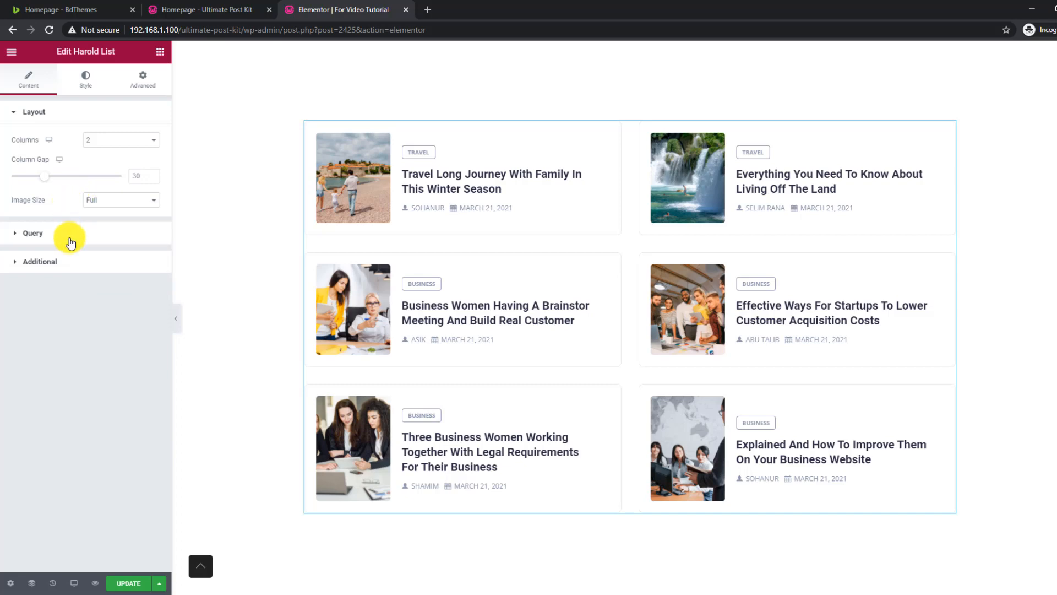
# - Review the category choices in the Harold List's query settings
pyautogui.click(71, 239)
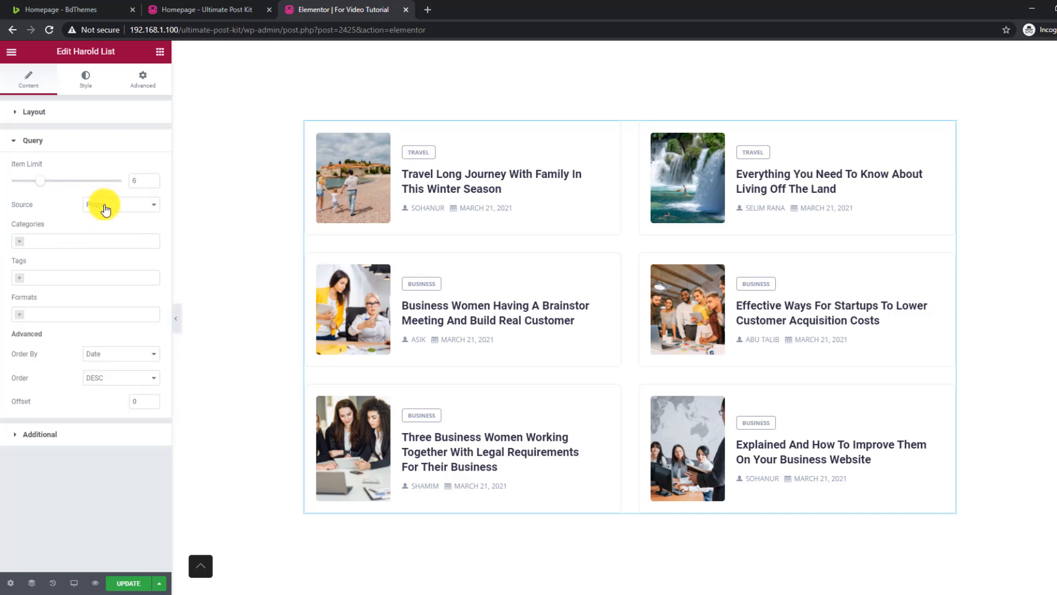
pyautogui.click(20, 241)
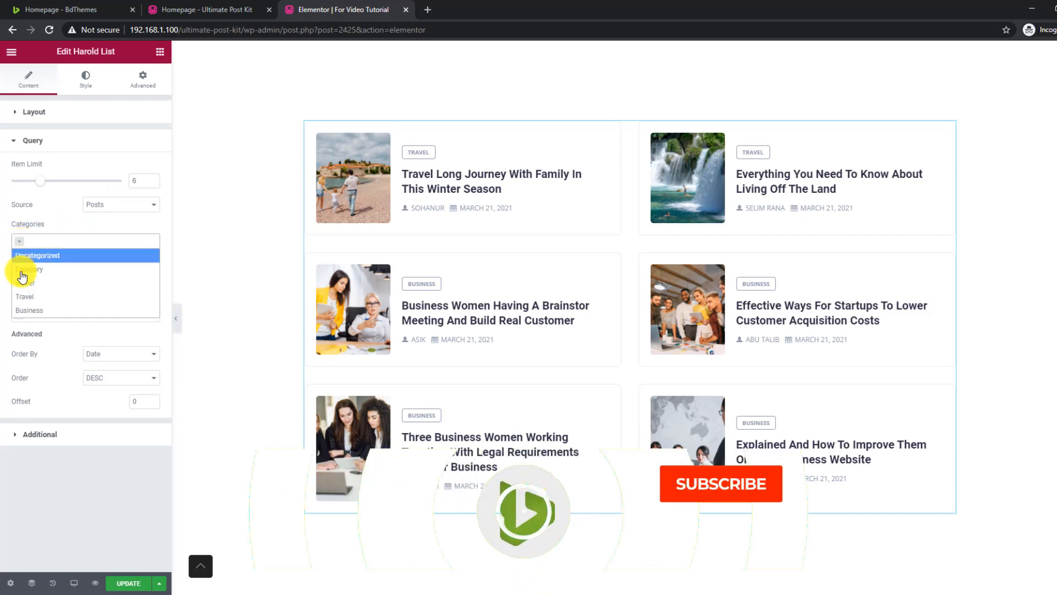
pyautogui.click(55, 216)
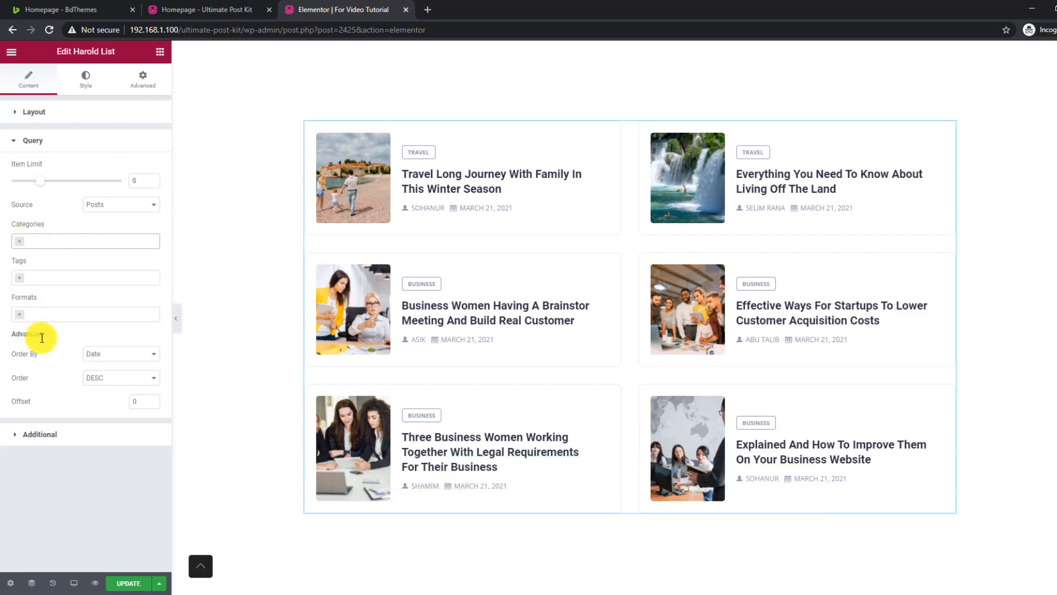
# - Switch the Harold List's title and image display off and back on in its additional options
pyautogui.click(44, 438)
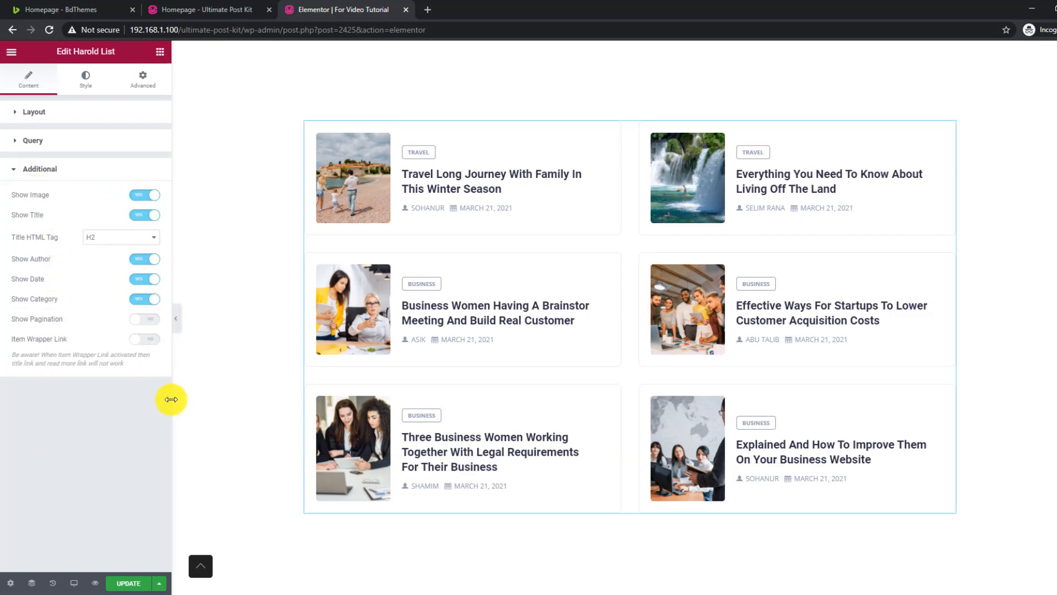
pyautogui.click(143, 218)
pyautogui.click(143, 218)
pyautogui.click(152, 197)
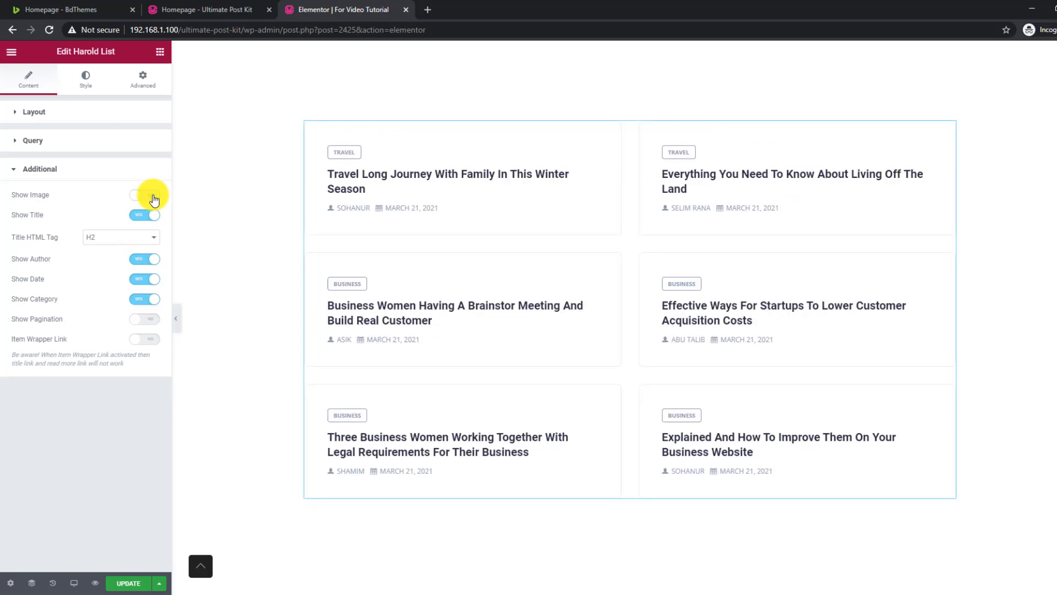
pyautogui.click(155, 197)
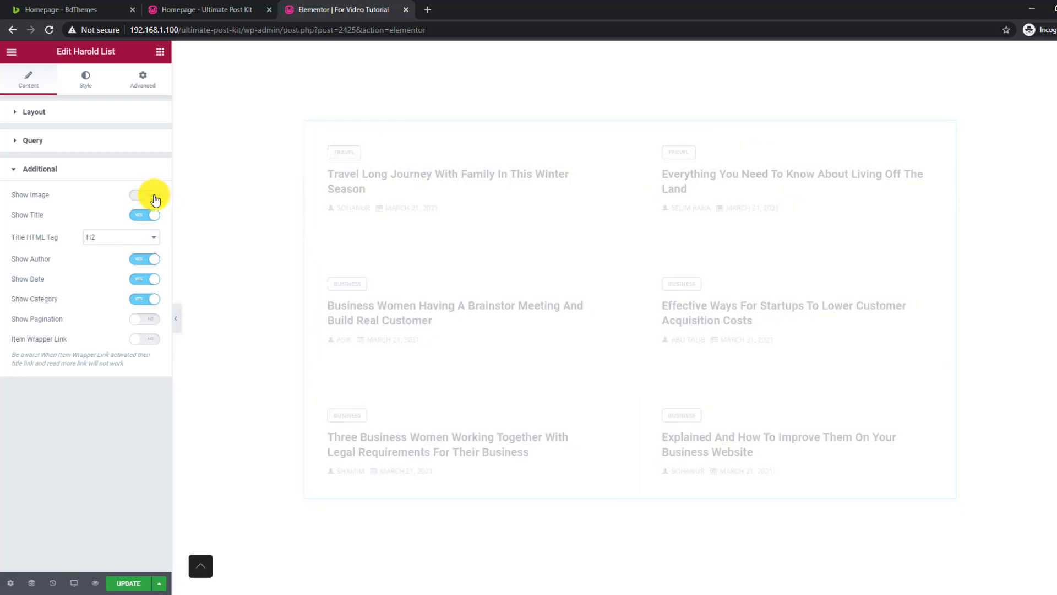